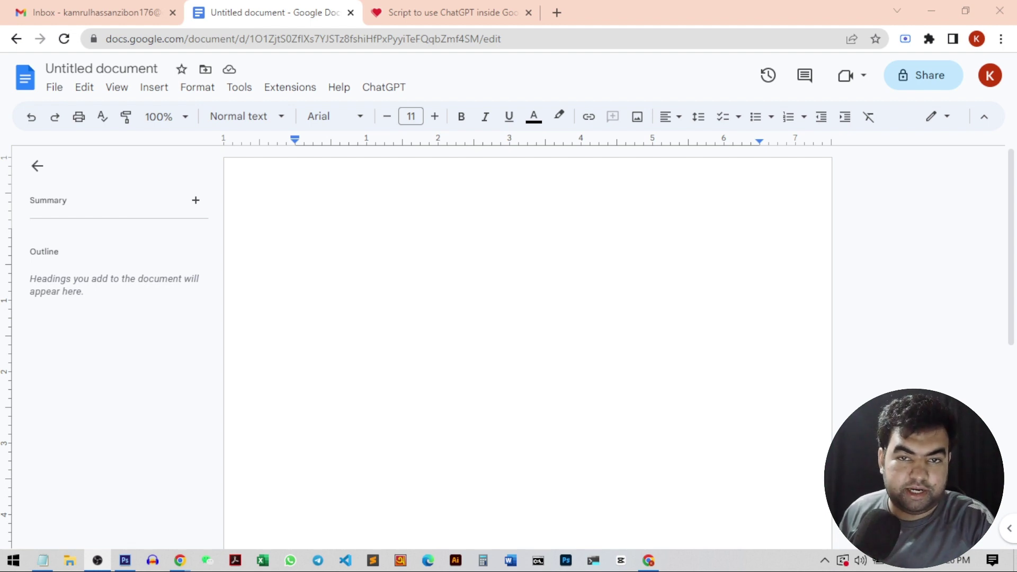
Type 'gunsafe', select it and run ChatGPT > Generate Ideas for ten blog titles
key(ctrl+a)
click(381, 250)
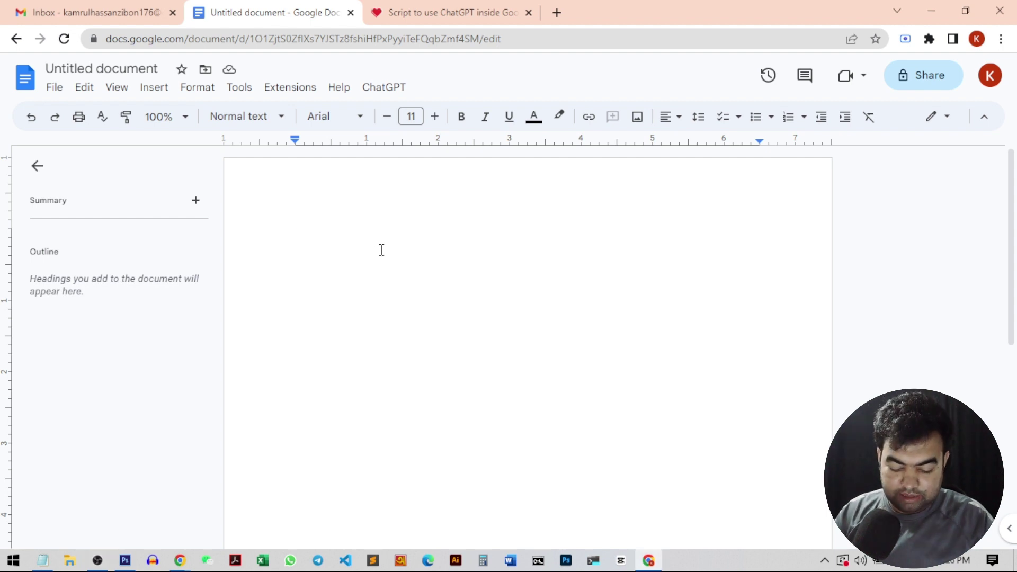
text(gunsafe)
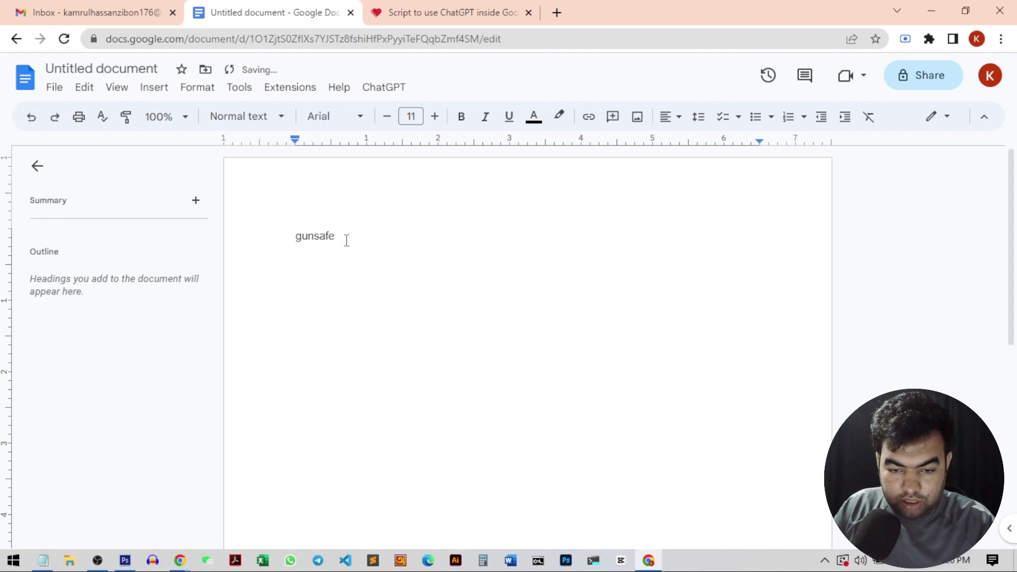
drag(345, 247, 290, 241)
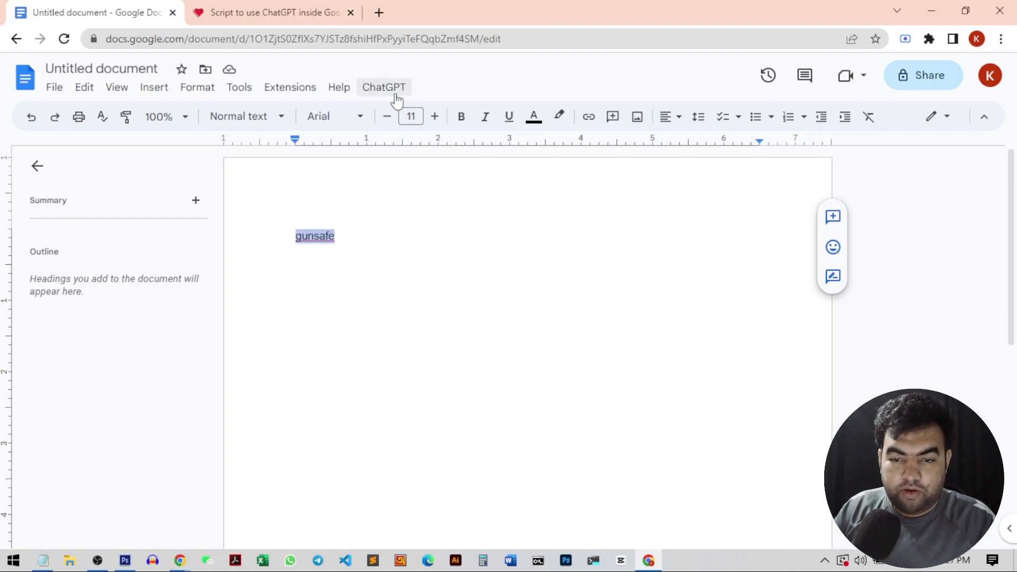
click(396, 95)
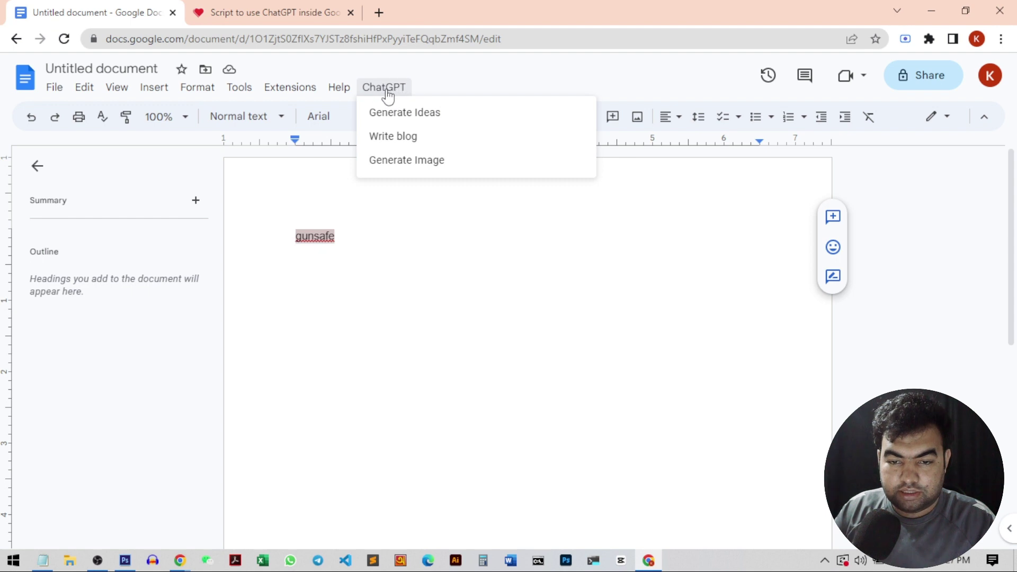
click(402, 120)
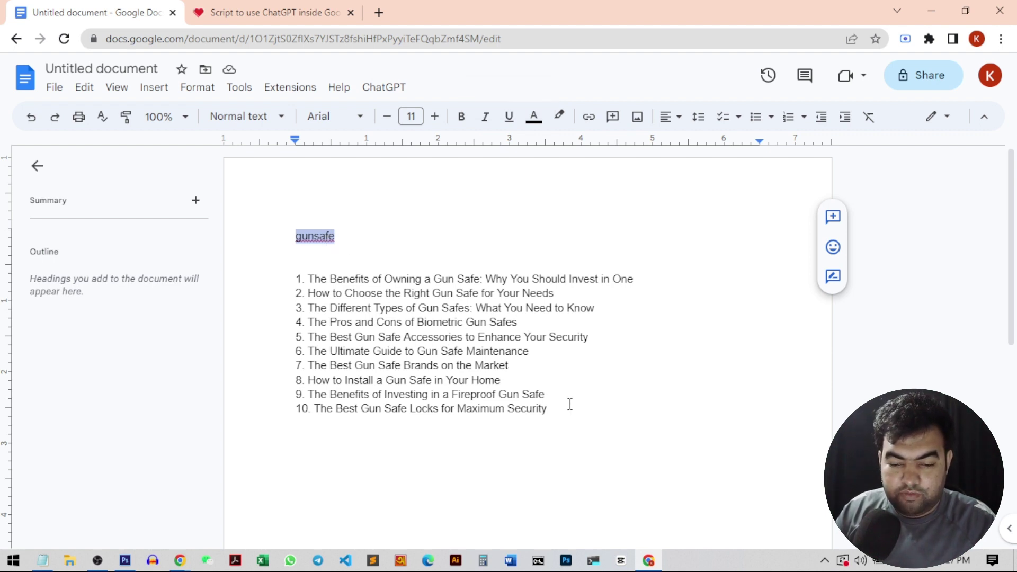
Delete ideas 1–9, the keyword and the list number, leaving only 'The Best Gun Safe Locks for Maximum Security'
drag(547, 396, 179, 219)
key(BackSpace)
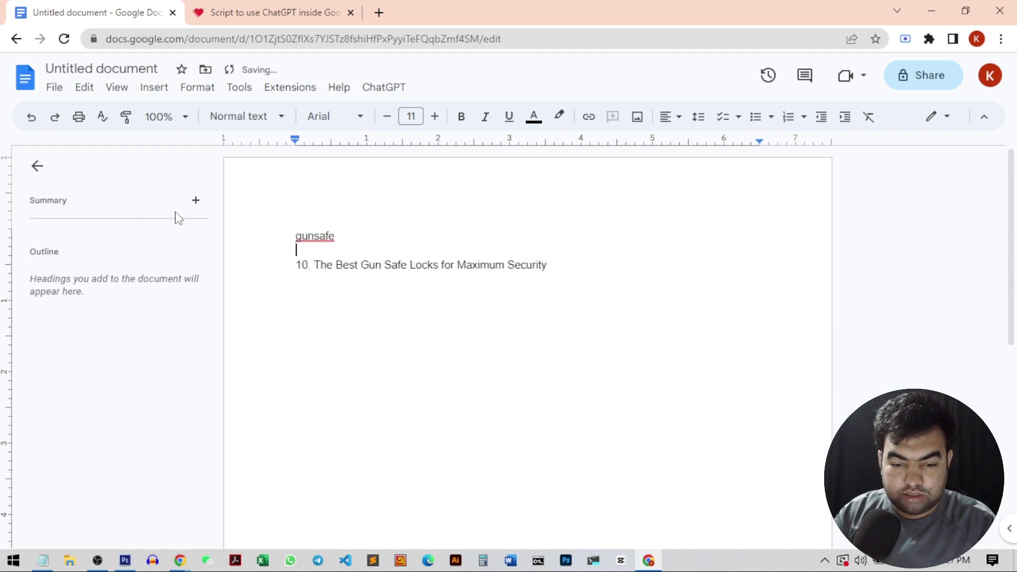
drag(314, 264, 256, 212)
key(BackSpace)
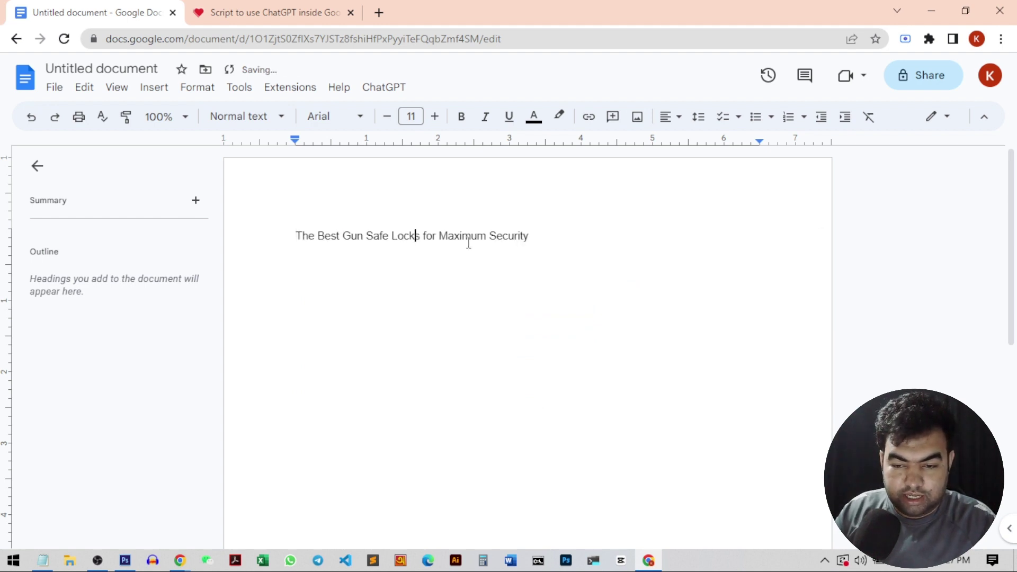
Select the remaining title and run ChatGPT > Write blog to generate the article
drag(531, 236, 294, 238)
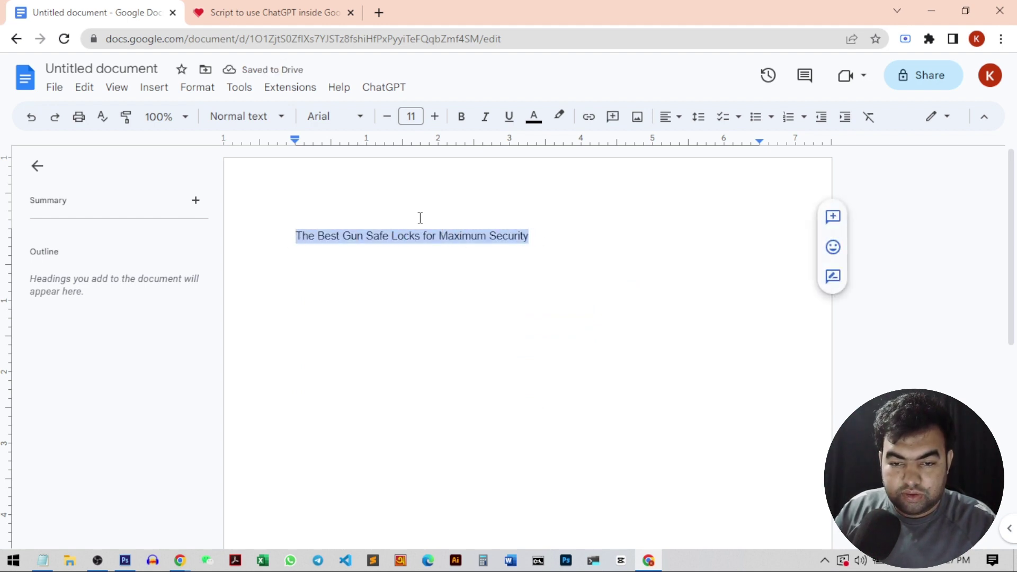
click(385, 89)
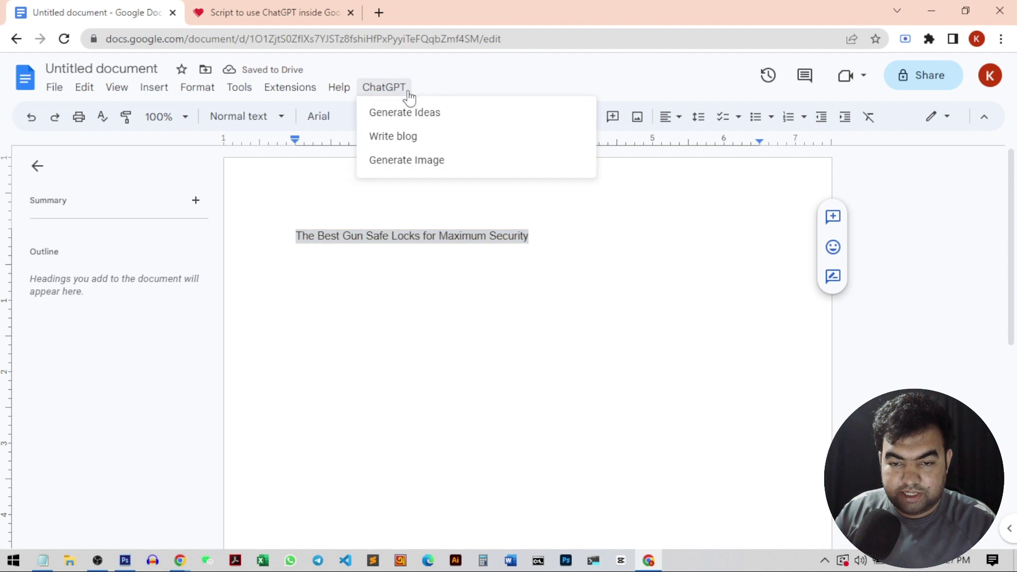
click(406, 138)
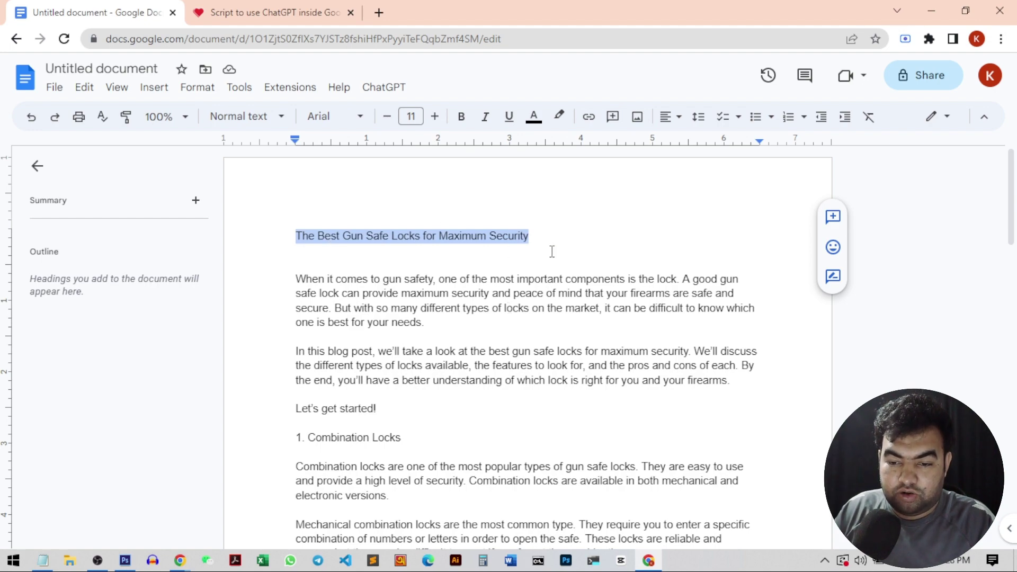
scroll(559, 293, down, 20)
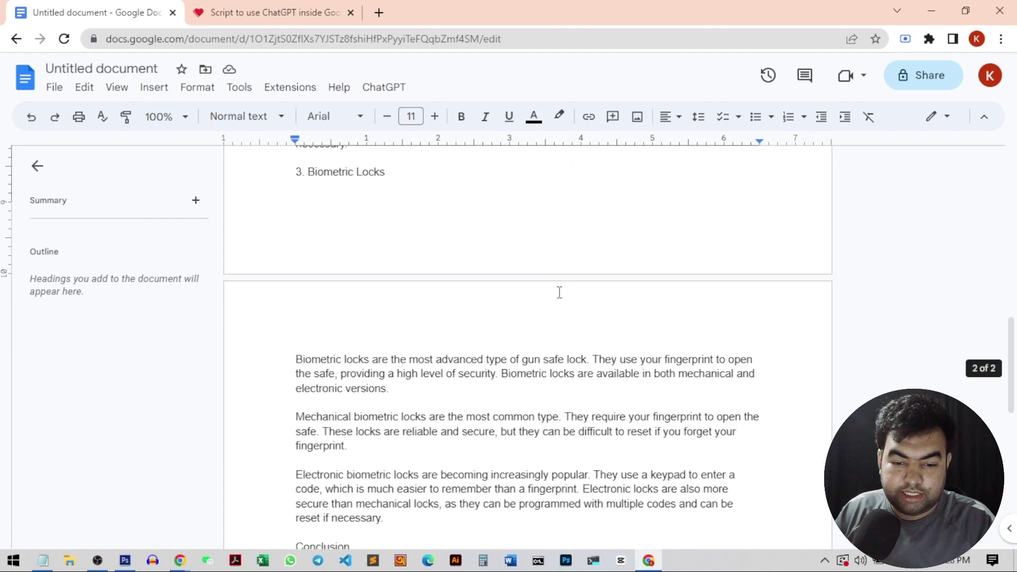
scroll(559, 293, down, 3)
scroll(559, 291, up, 20)
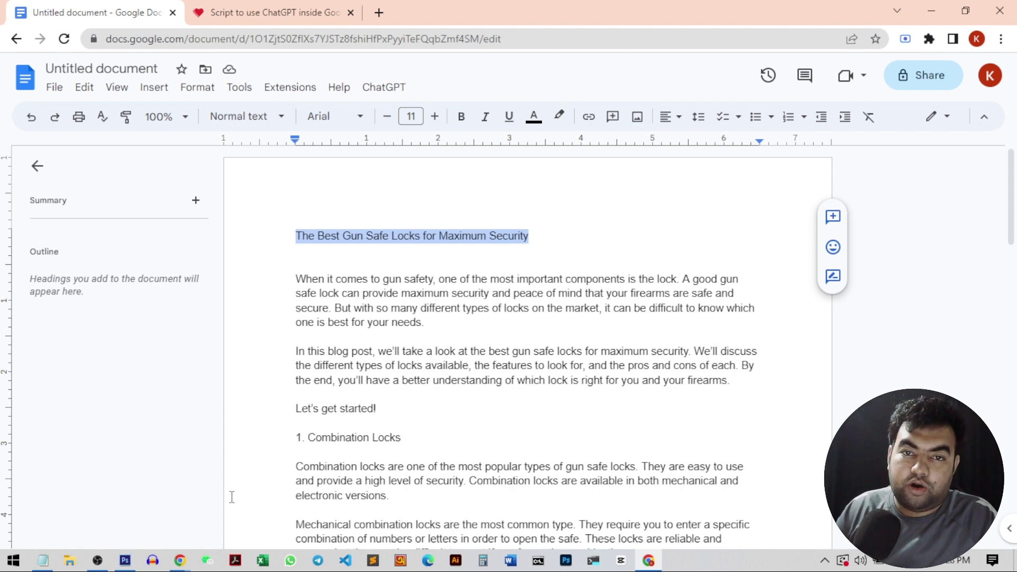
Switch to the OpenAI Platform window and go to View API keys from the account menu
mouse_move(180, 559)
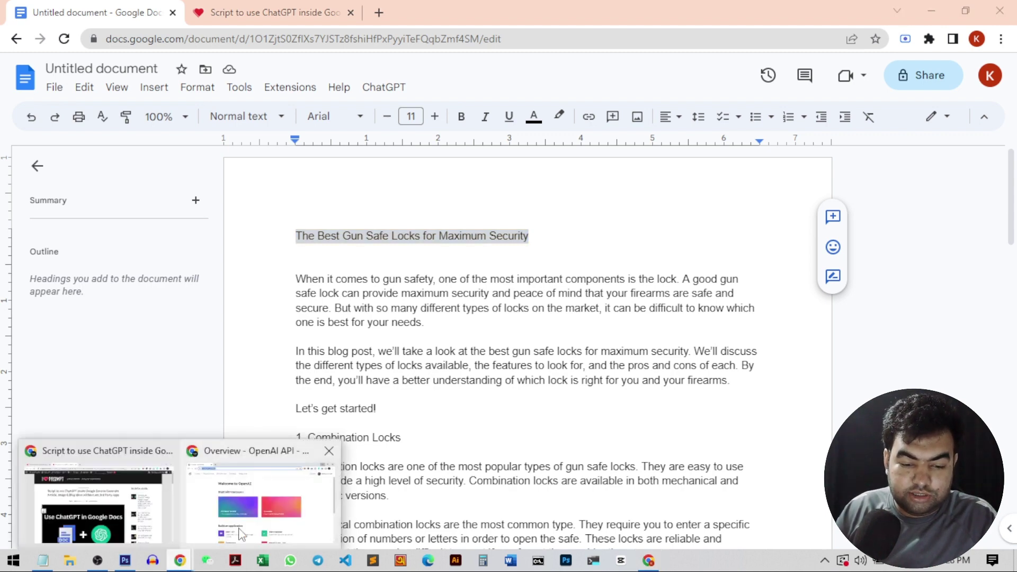
click(241, 532)
click(880, 256)
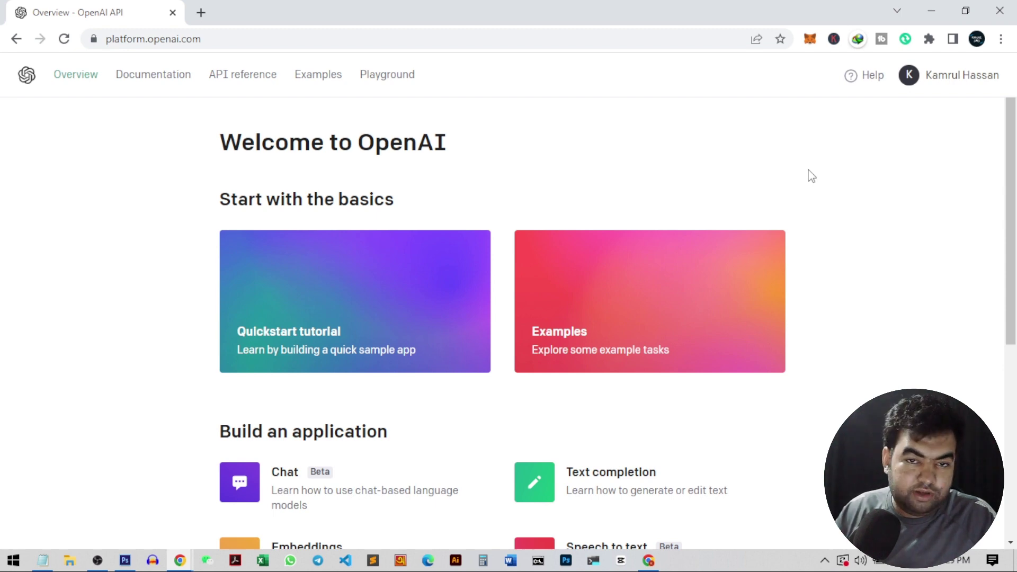
click(915, 91)
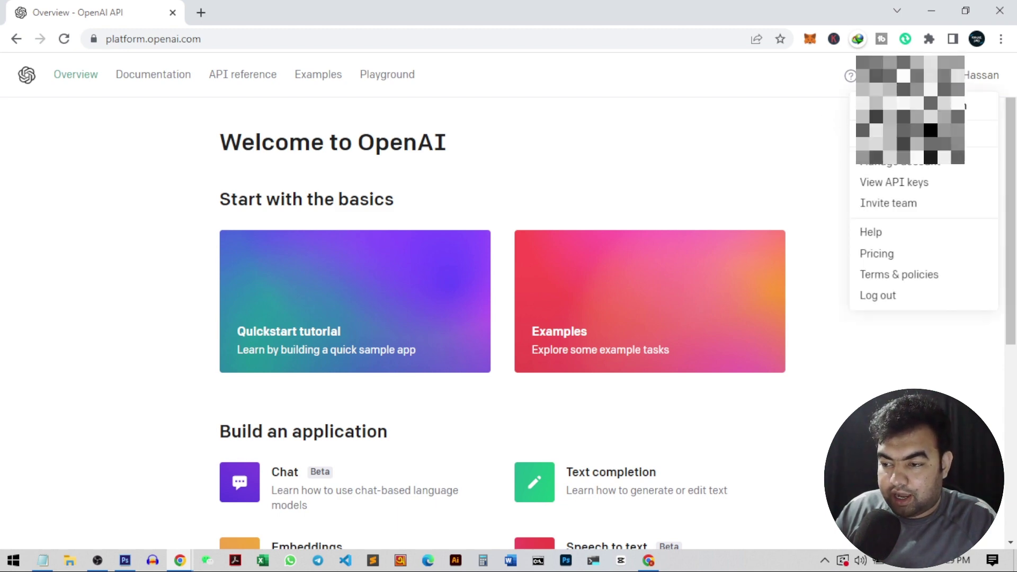
click(903, 190)
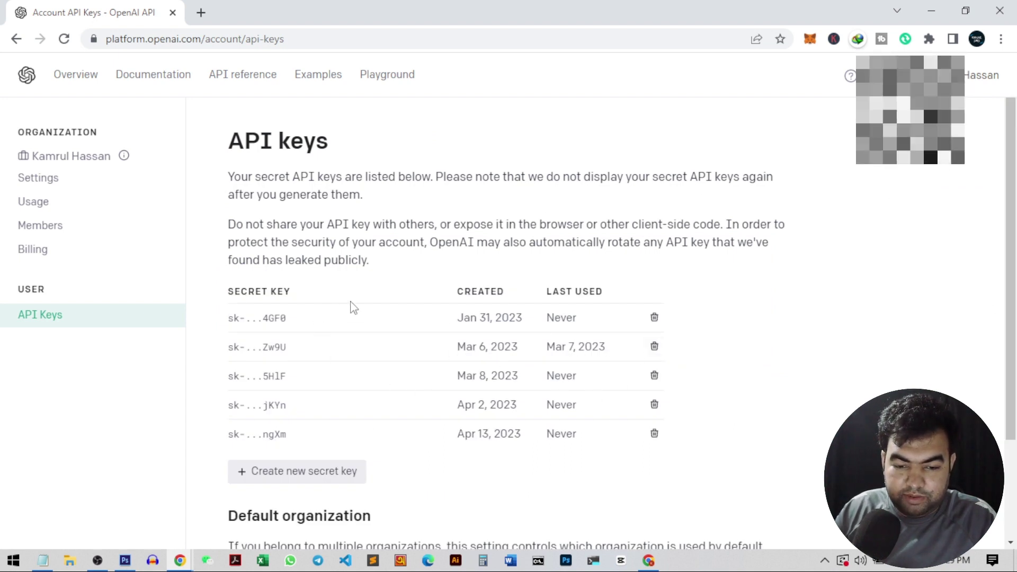
After the maximum-keys error on creating a key, revoke the most recent API key
scroll(372, 302, down, 3)
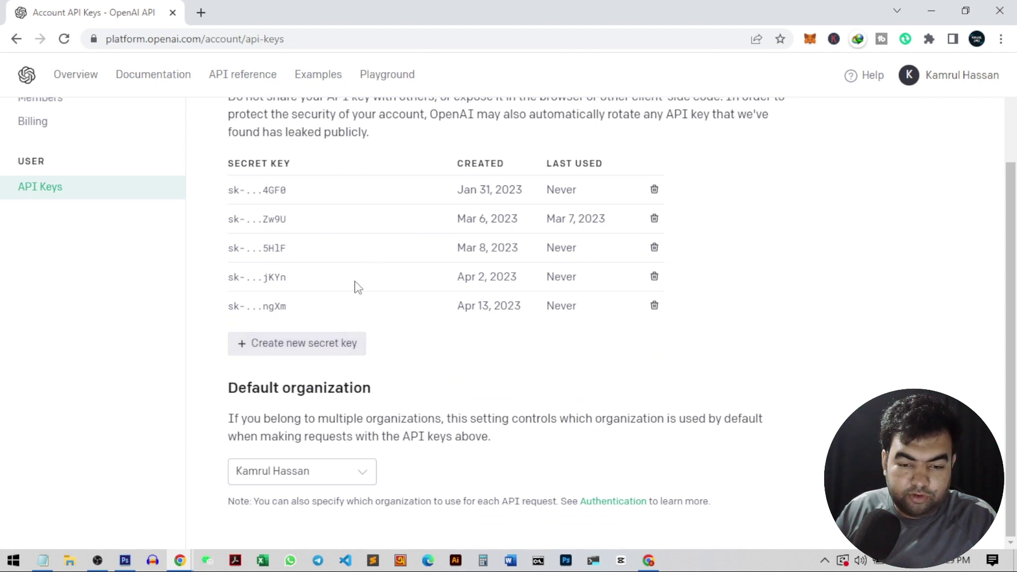
click(298, 347)
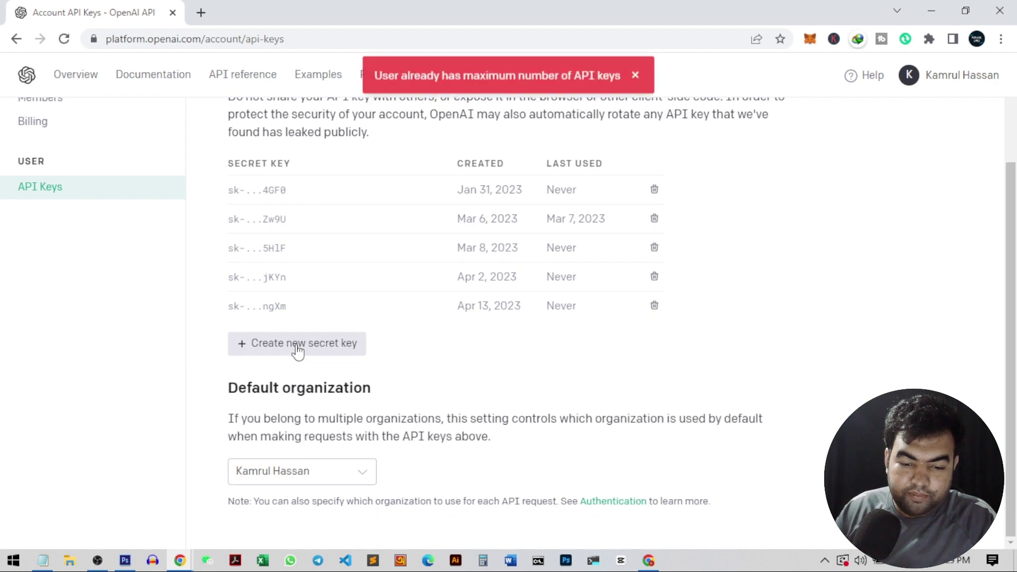
click(635, 77)
click(654, 306)
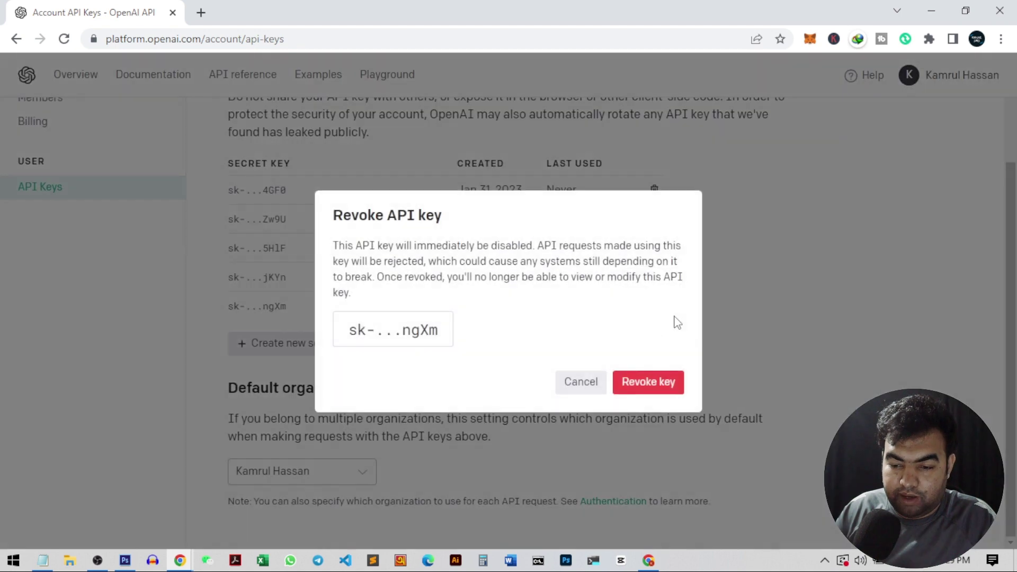
click(661, 392)
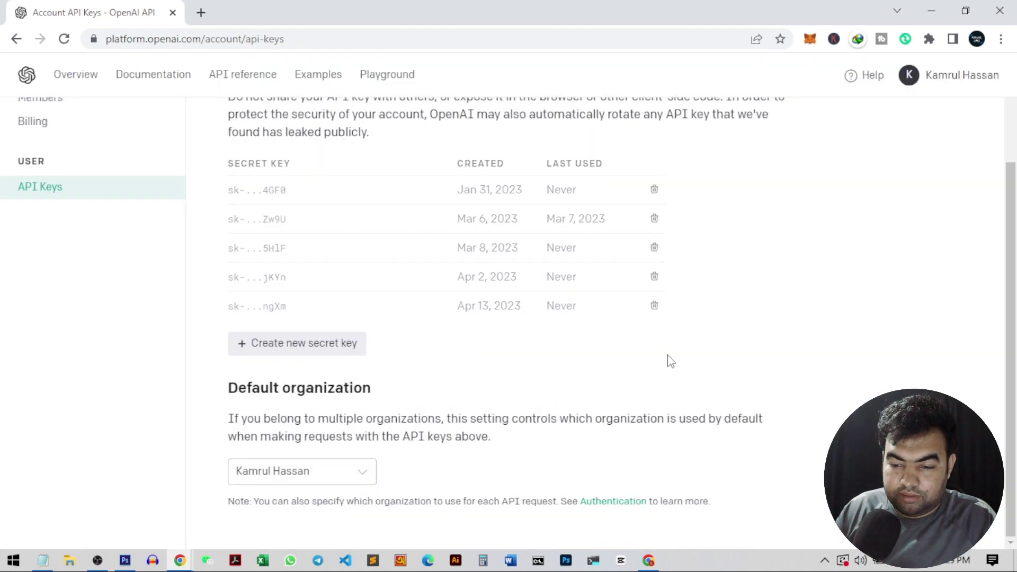
Create a new secret API key and copy it
click(311, 352)
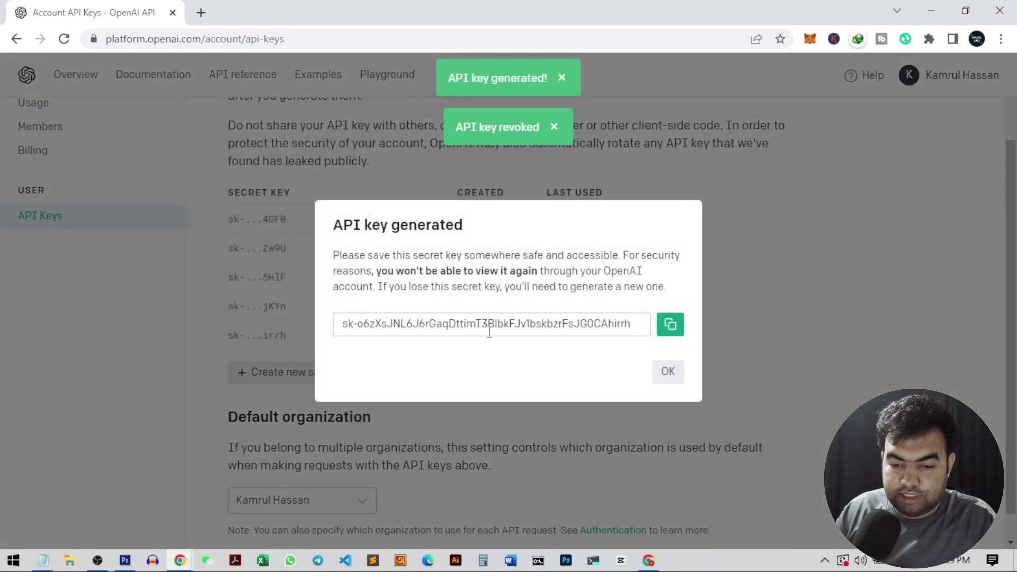
click(671, 328)
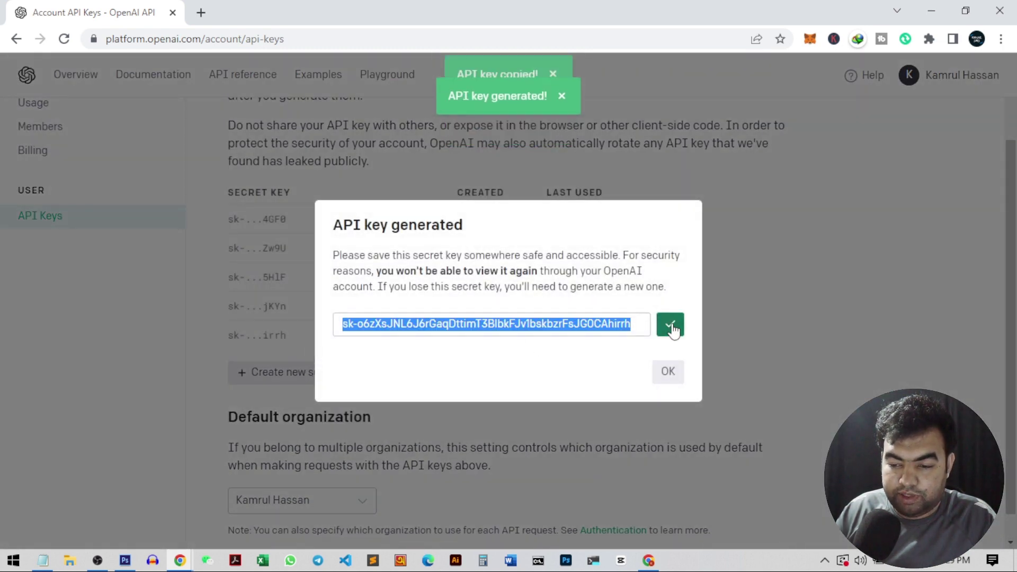
click(44, 560)
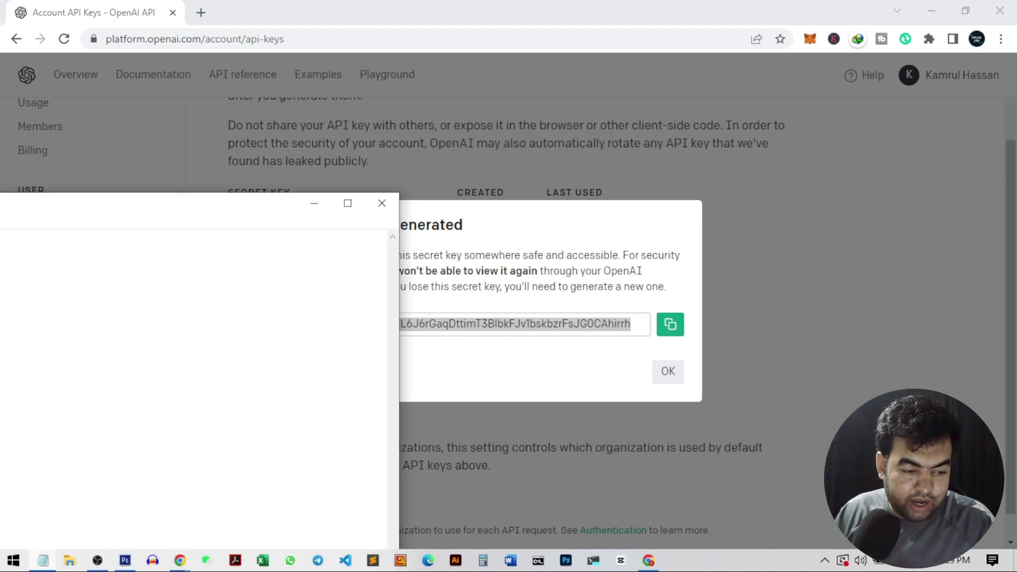
Paste the new API key into Notepad and move Notepad aside
key(ctrl+v)
drag(0, 204, 469, 228)
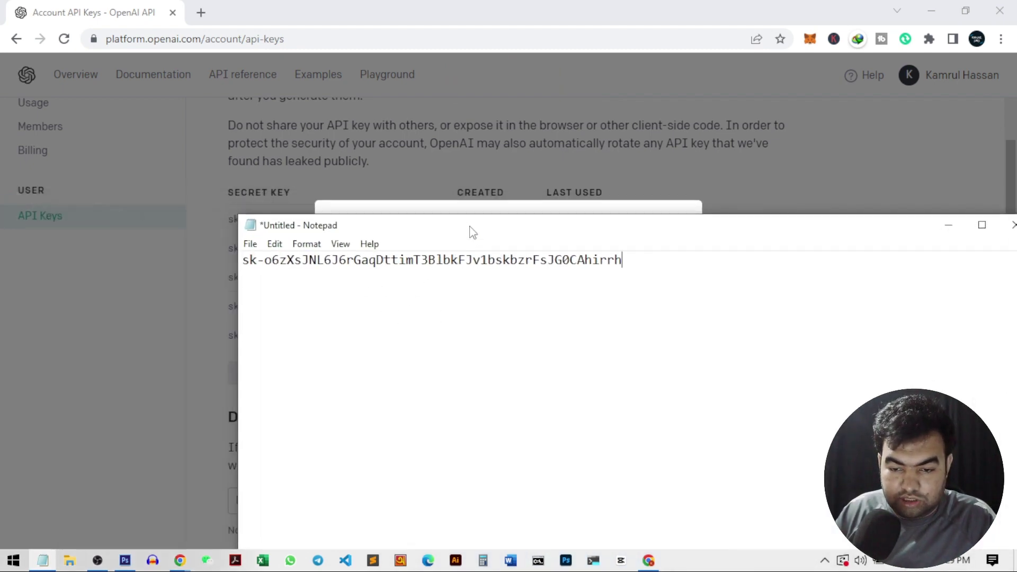
drag(470, 228, 454, 247)
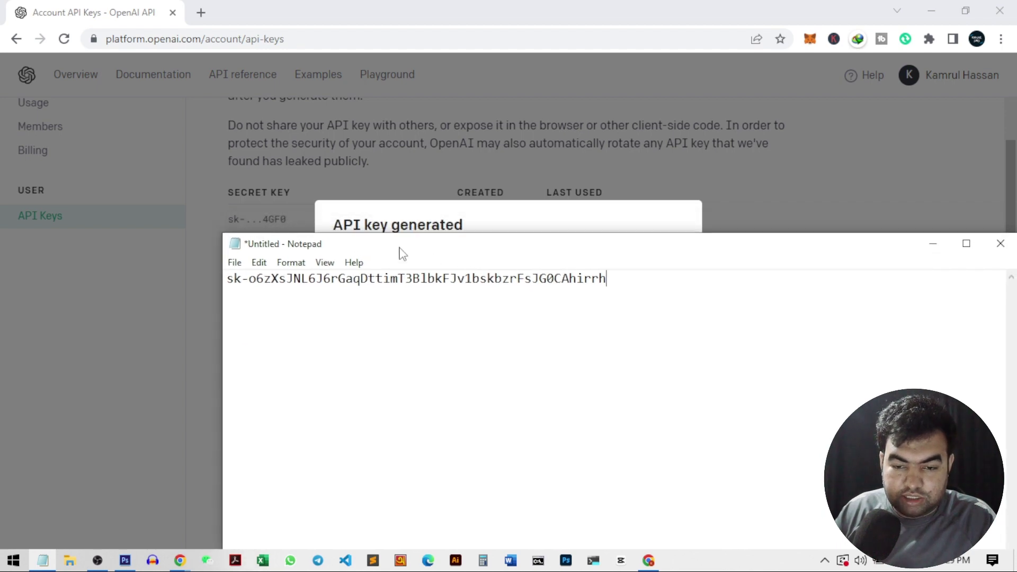
Close OpenAI's API key generated dialog and minimize the OpenAI browser window
click(501, 227)
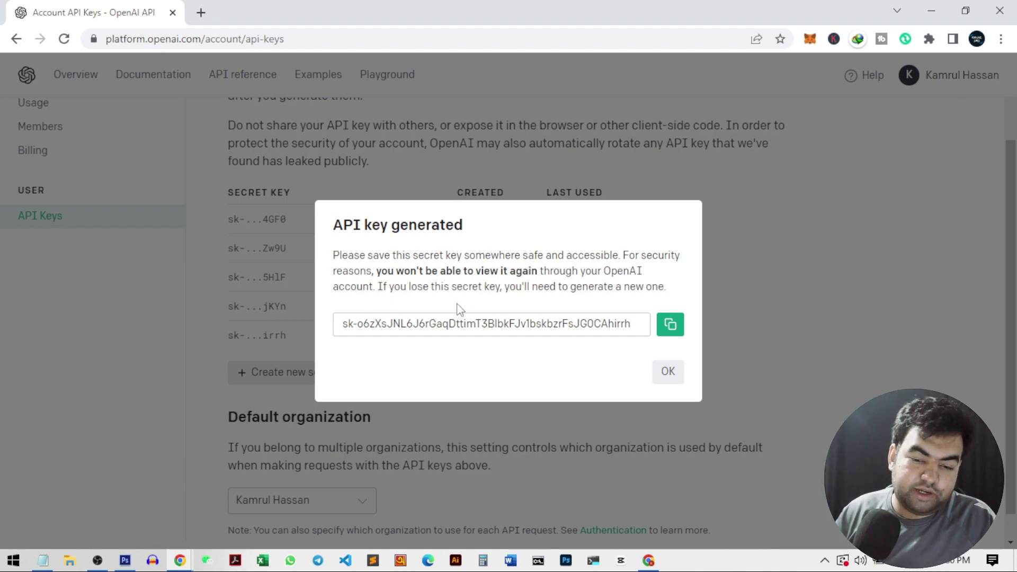
click(666, 373)
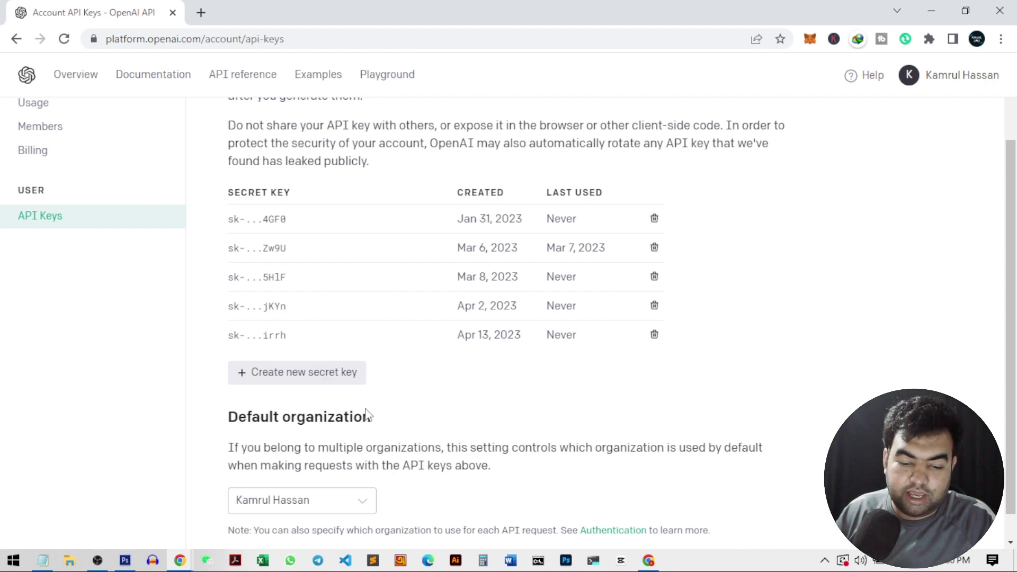
click(53, 561)
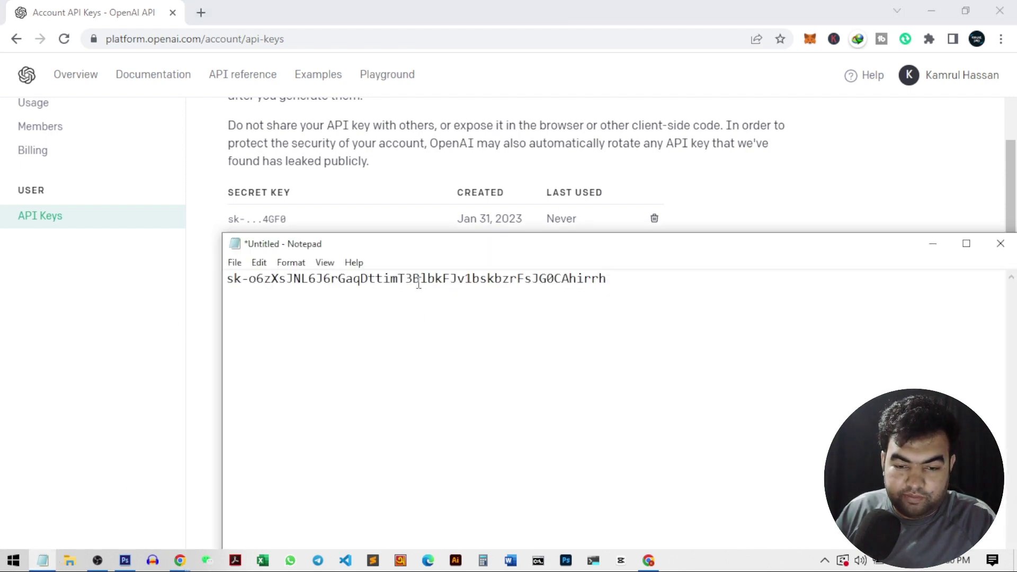
click(577, 185)
scroll(494, 322, up, 2)
scroll(495, 322, down, 2)
scroll(494, 322, up, 2)
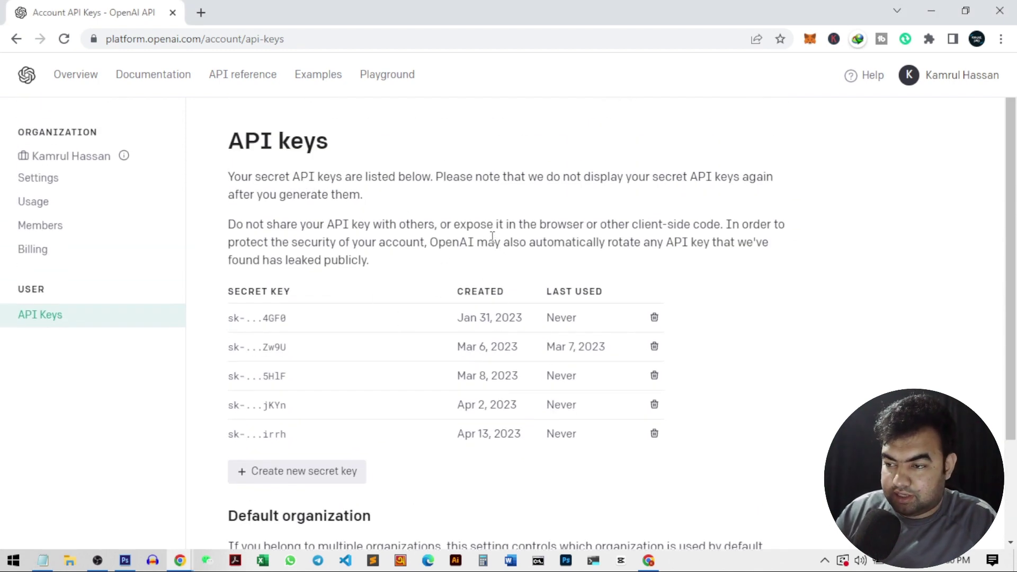
click(931, 11)
From the blank Google Doc, open Extensions > Apps Script
click(328, 204)
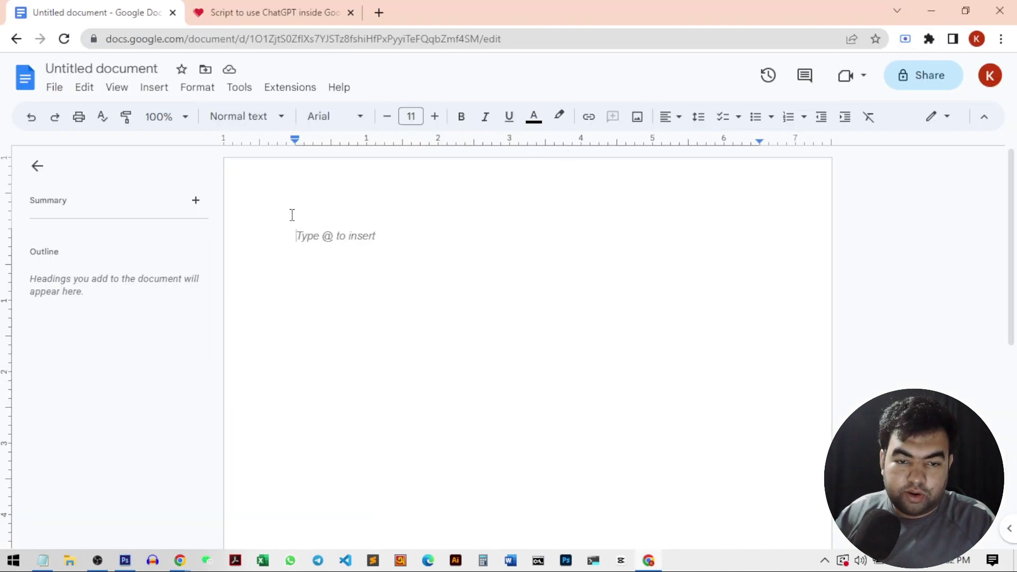
click(294, 90)
click(334, 136)
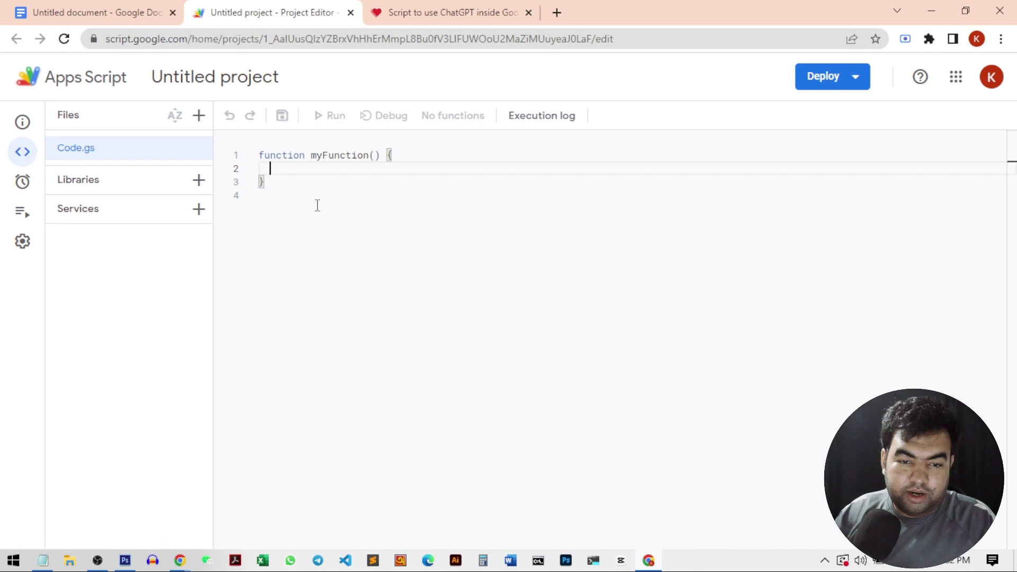
Rename the untitled Apps Script project to ChatGPT
click(226, 84)
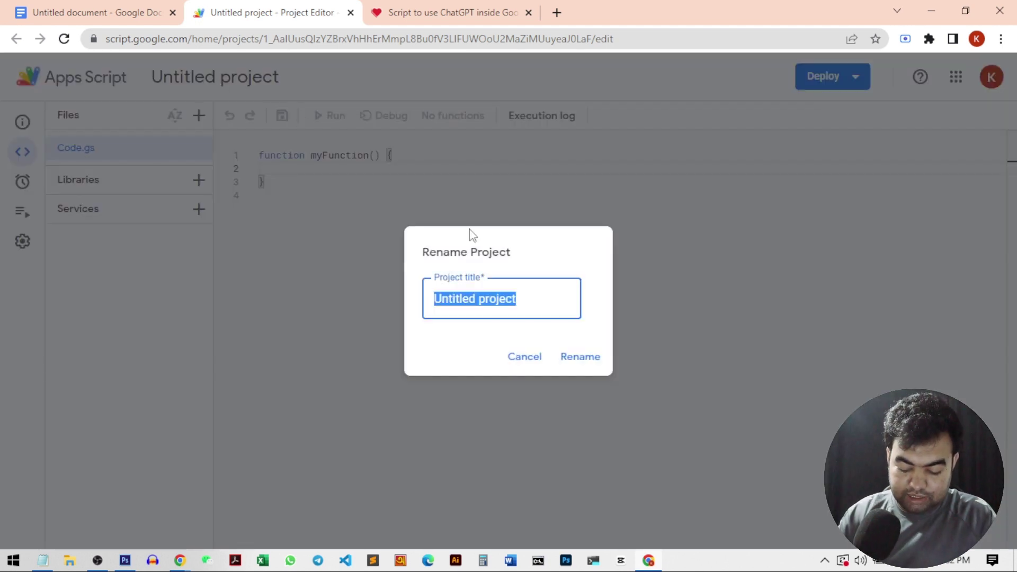
text(ChatGPT)
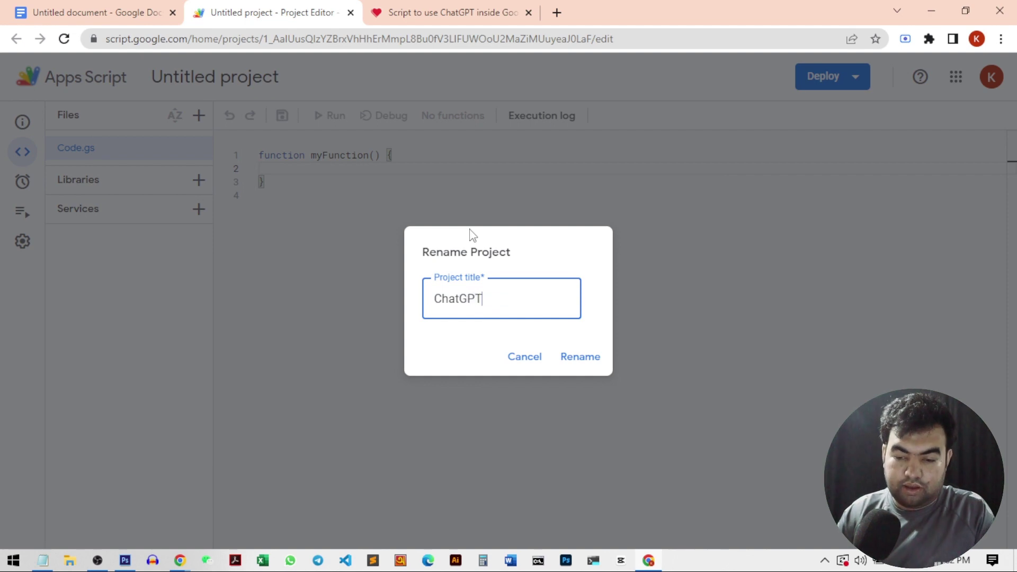
click(583, 357)
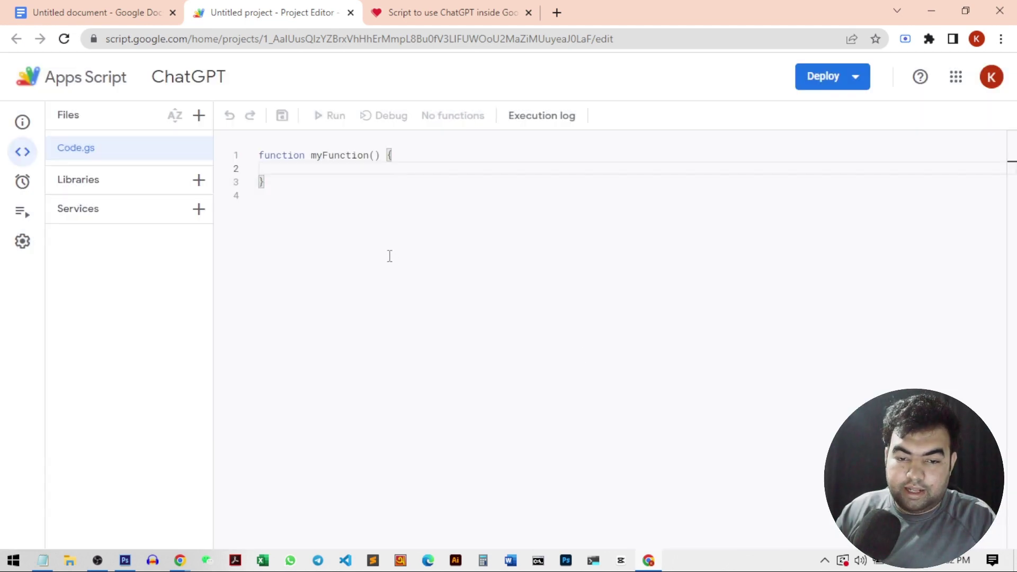
Delete the default myFunction starter code from Code.gs
click(303, 210)
drag(266, 178, 229, 152)
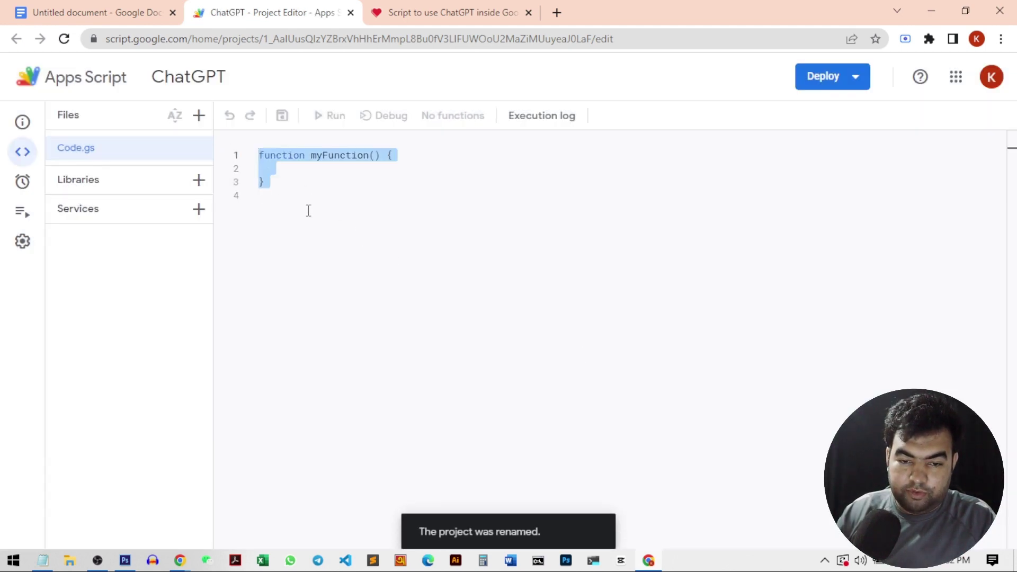
key(BackSpace)
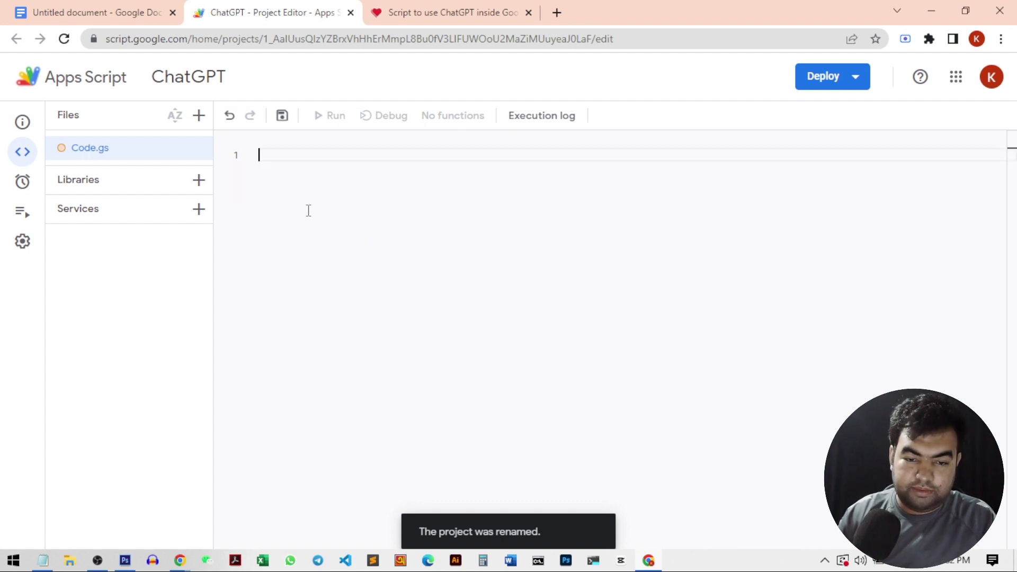
Copy the ChatGPT script from the iloveprompt page's code block
click(424, 19)
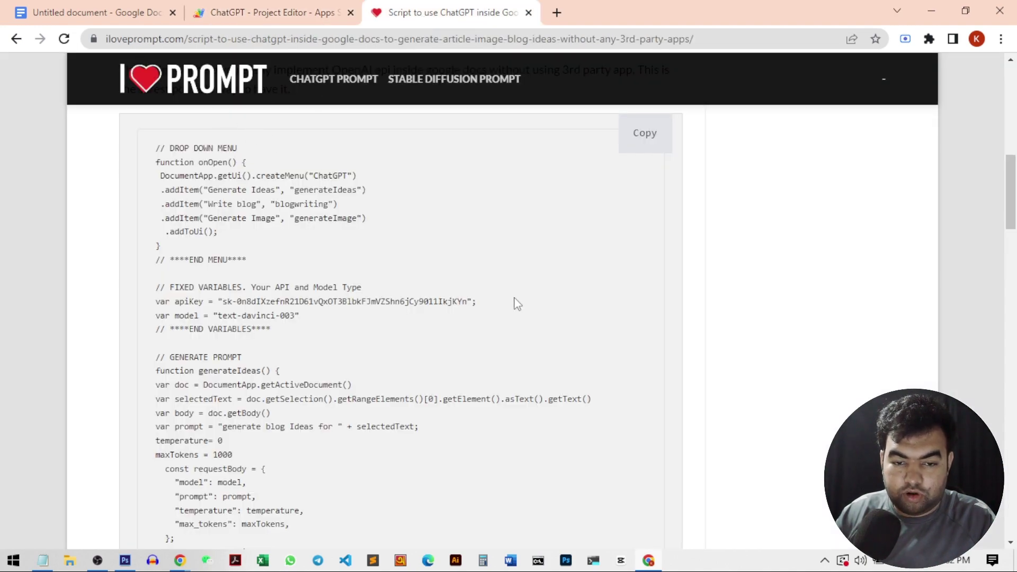
scroll(526, 296, up, 1)
scroll(526, 295, down, 3)
scroll(526, 296, up, 8)
scroll(519, 278, down, 4)
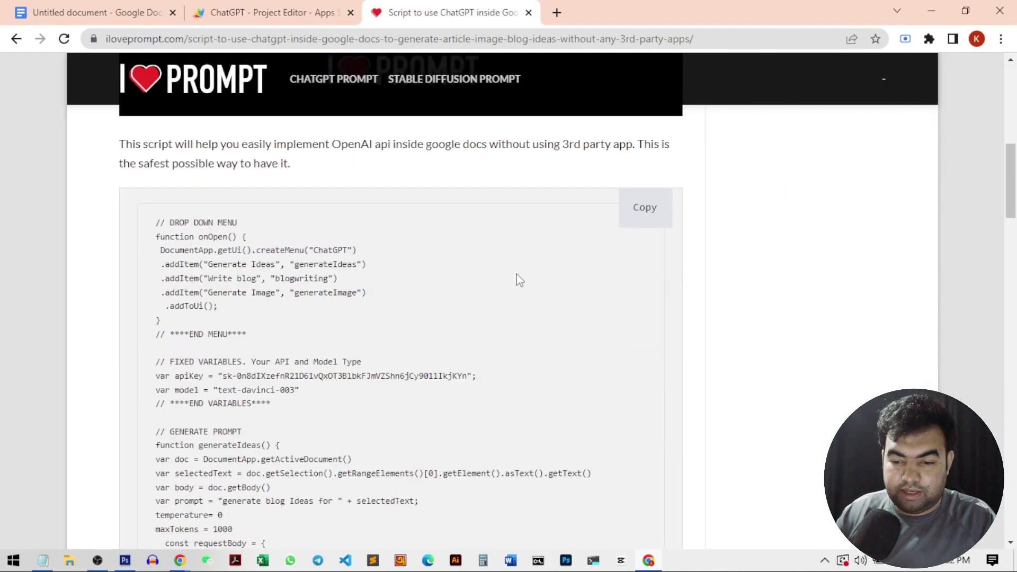
click(650, 214)
scroll(545, 295, down, 4)
Paste the copied script into the empty Code.gs of the ChatGPT project
click(306, 8)
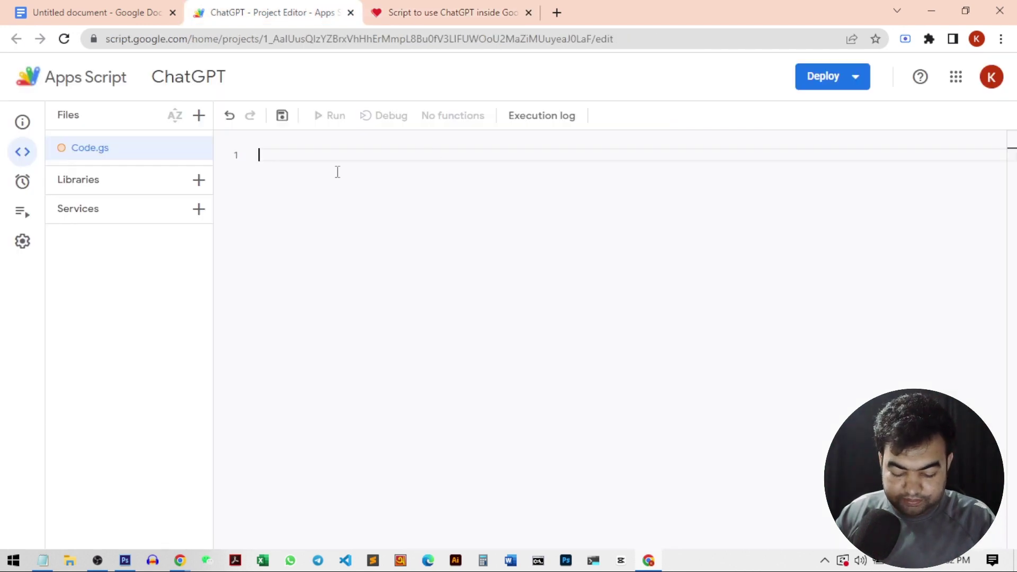
key(ctrl+v)
scroll(564, 278, up, 15)
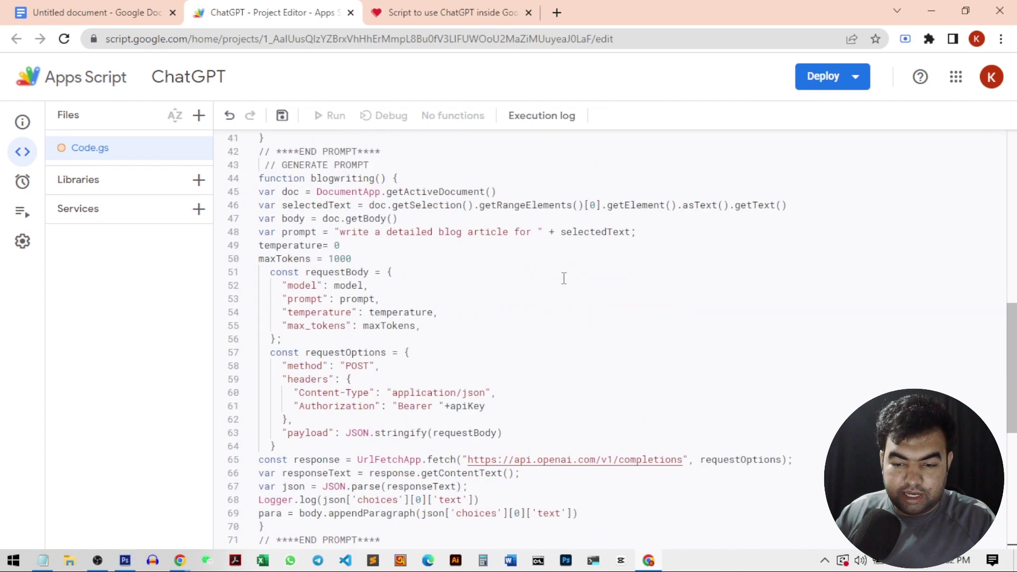
scroll(565, 278, up, 5)
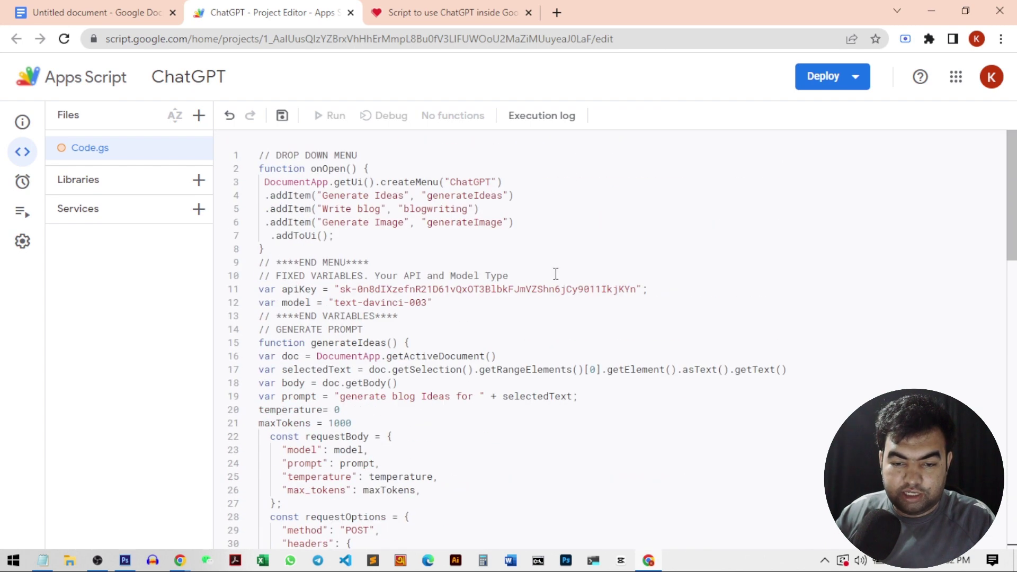
scroll(555, 273, down, 17)
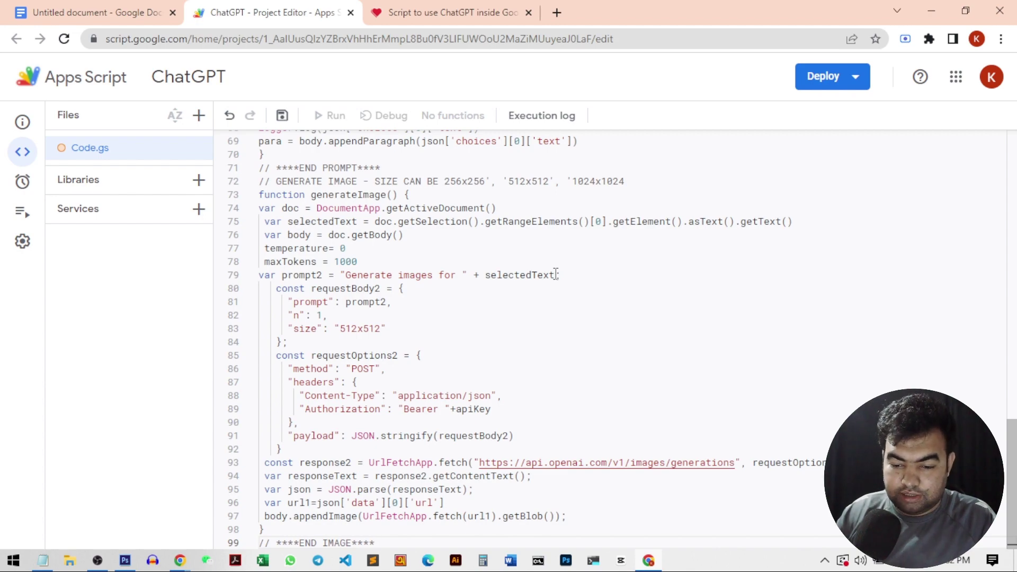
scroll(556, 273, up, 2)
scroll(556, 274, down, 2)
scroll(556, 274, up, 15)
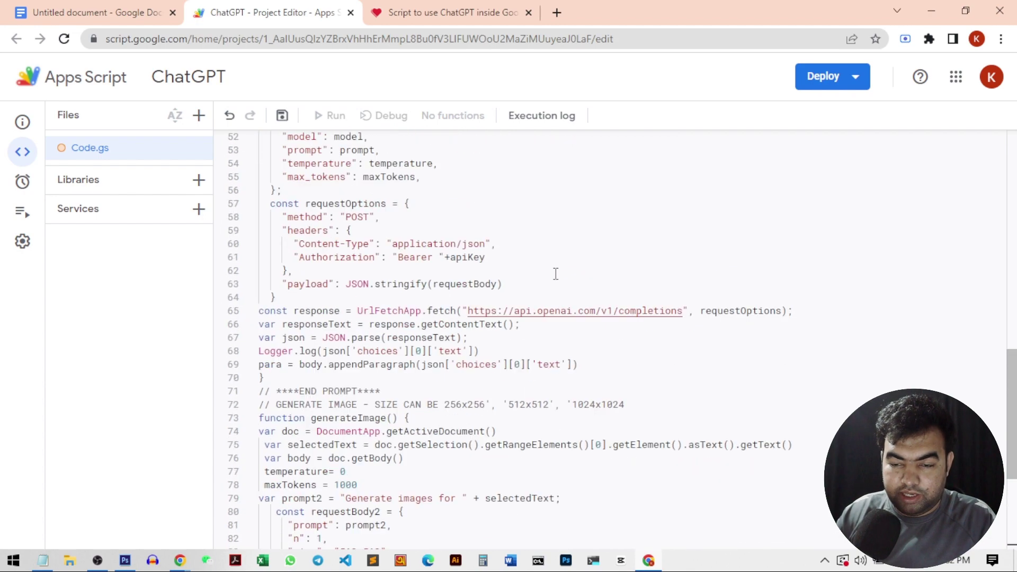
Copy your API key from Notepad and paste it over the sample key on line 11
scroll(501, 256, up, 3)
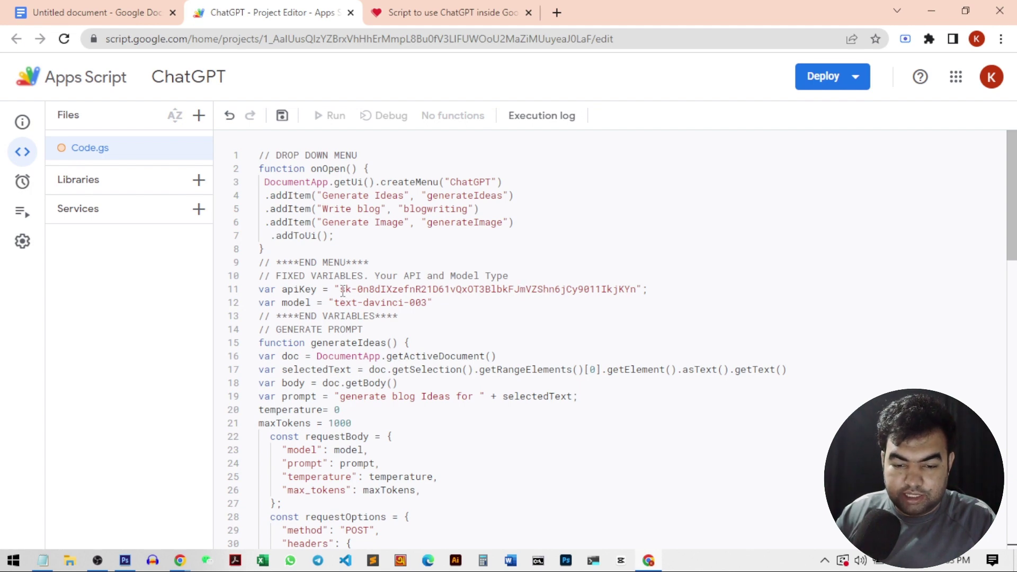
drag(341, 290, 637, 292)
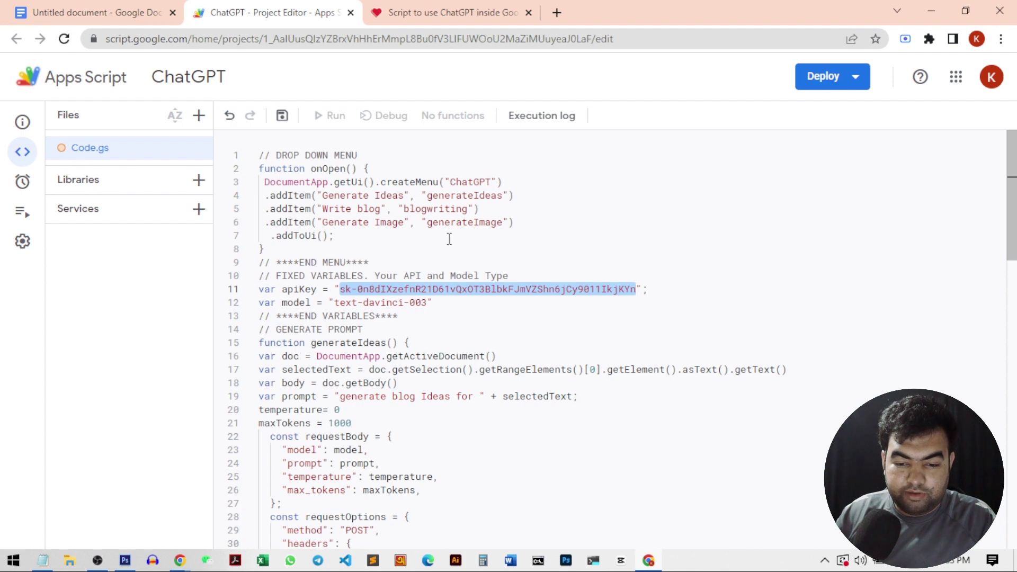
click(43, 561)
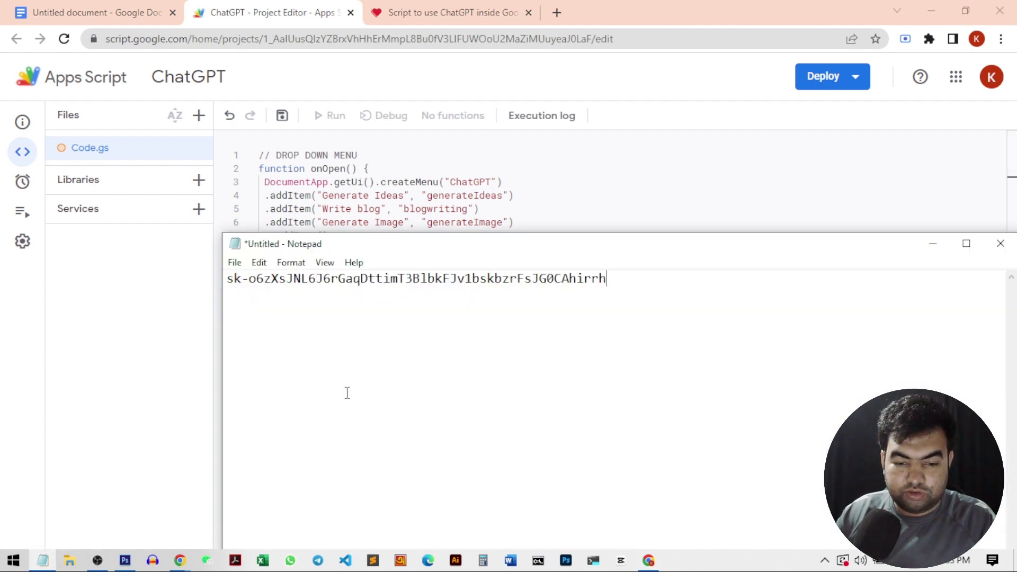
drag(617, 274, 222, 295)
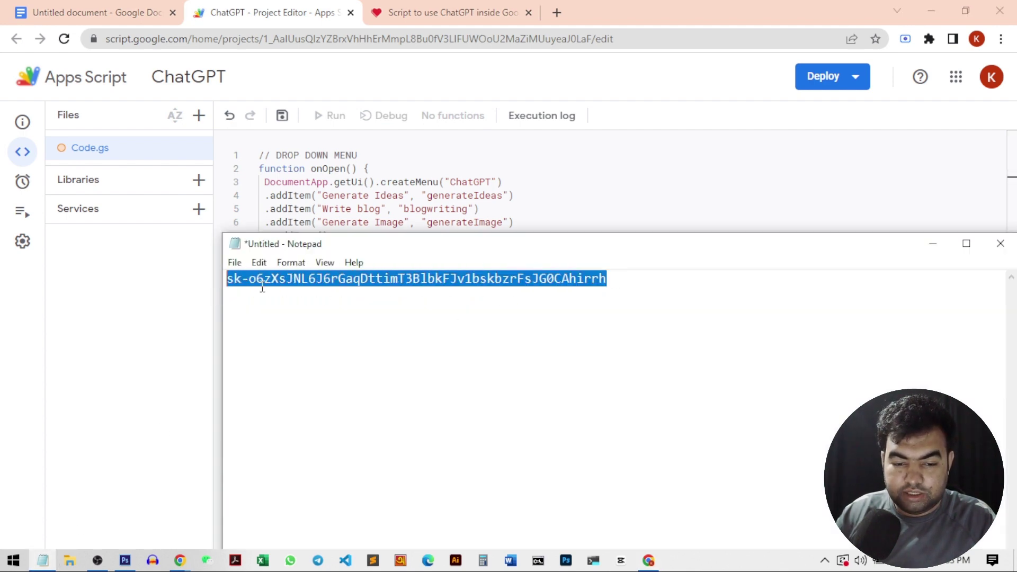
right_click(263, 285)
click(302, 331)
click(186, 303)
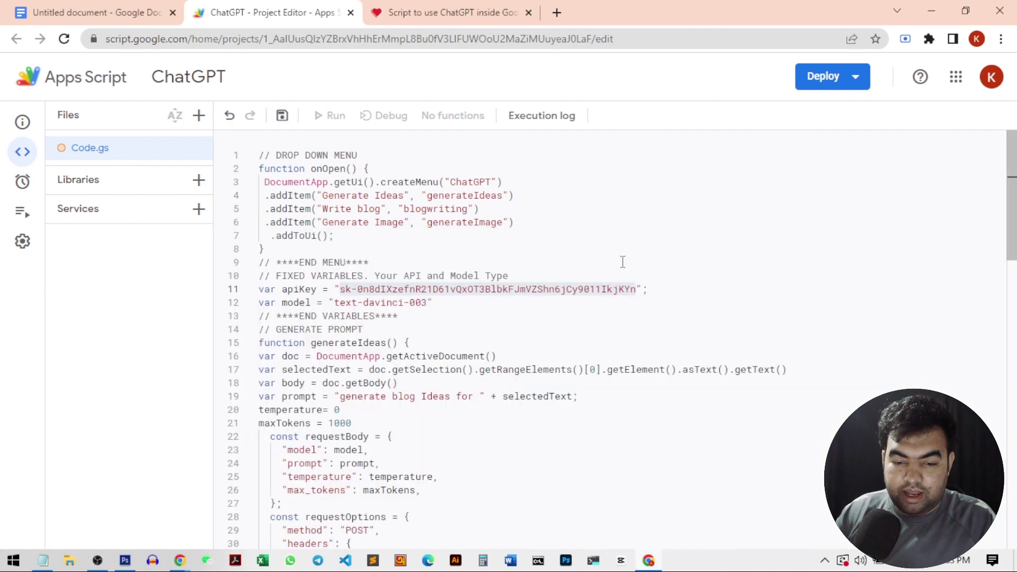
click(642, 279)
drag(638, 288, 340, 290)
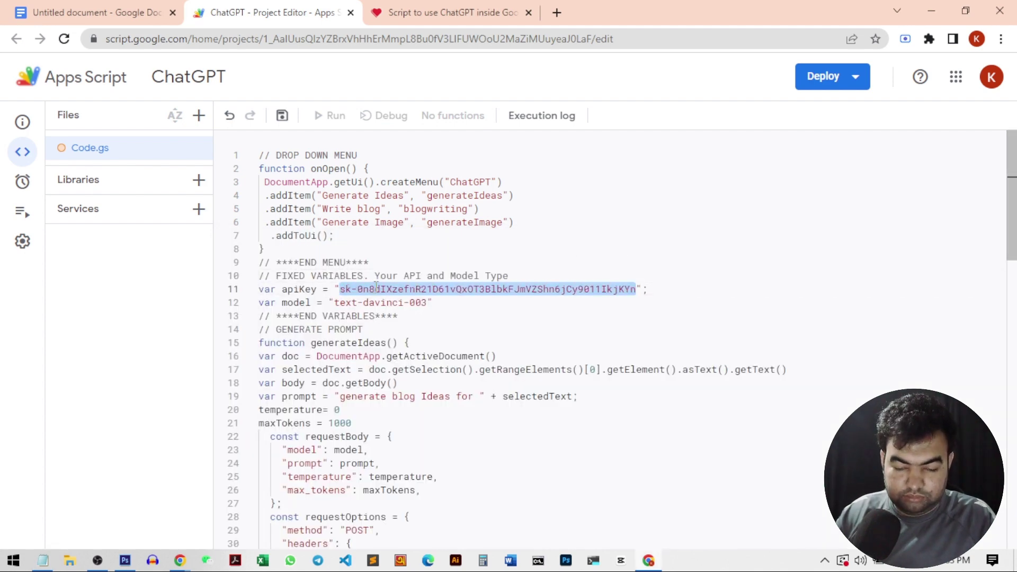
key(ctrl+v)
click(657, 296)
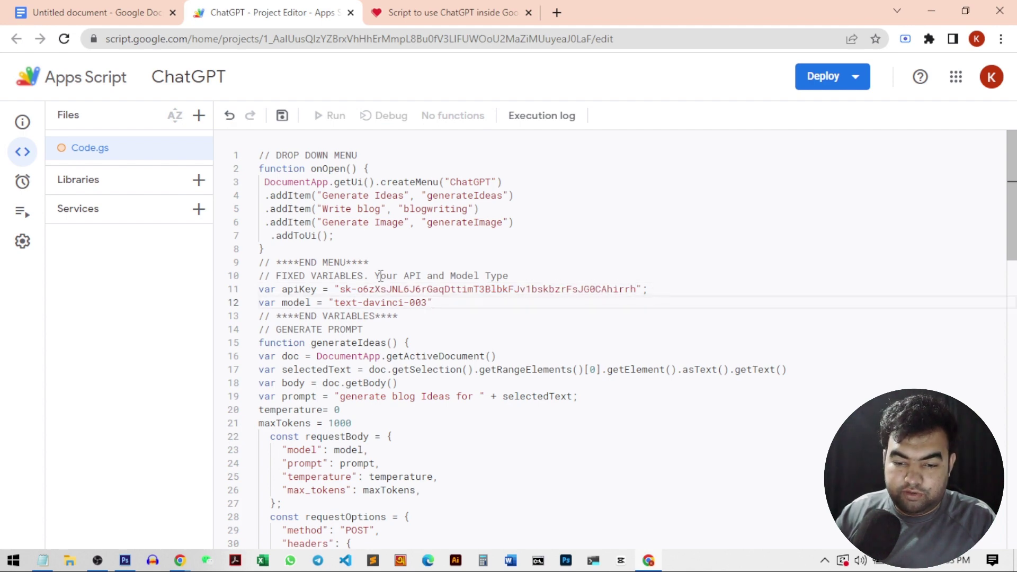
Review the script's 1000 maxTokens limit, line 48 blog prompt and text-davinci-003 model
scroll(380, 275, down, 4)
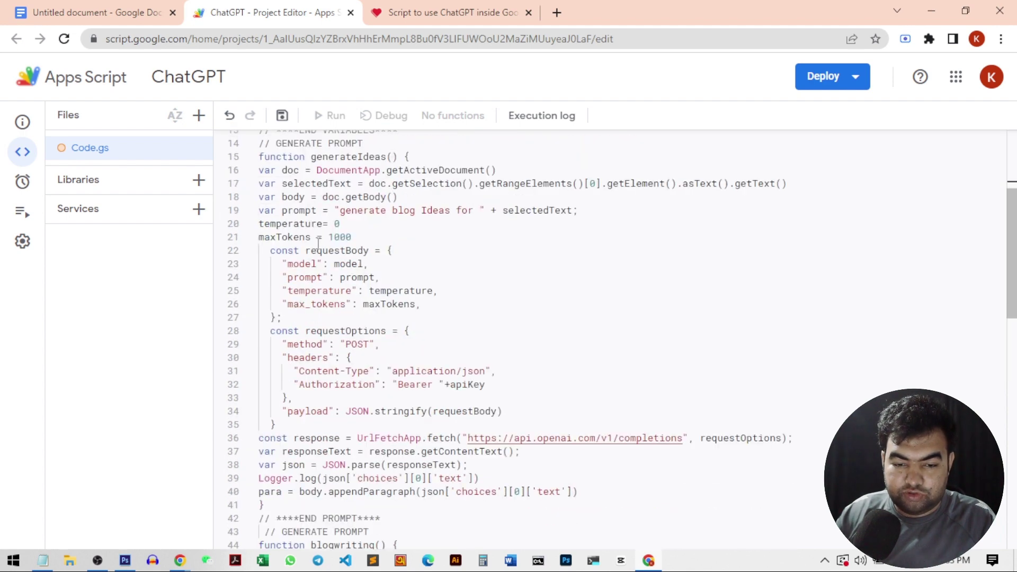
click(333, 237)
drag(329, 237, 346, 237)
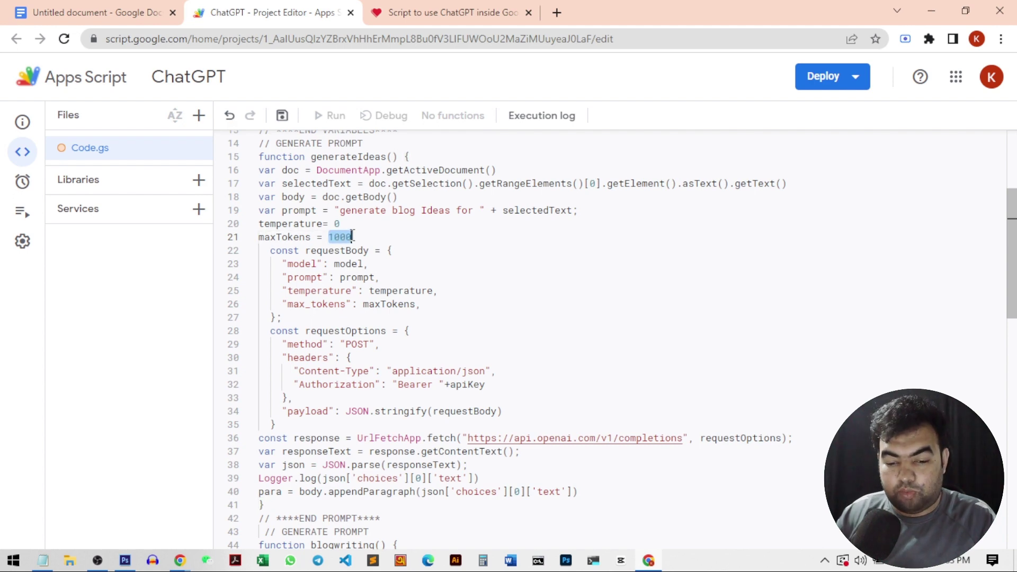
scroll(587, 320, down, 3)
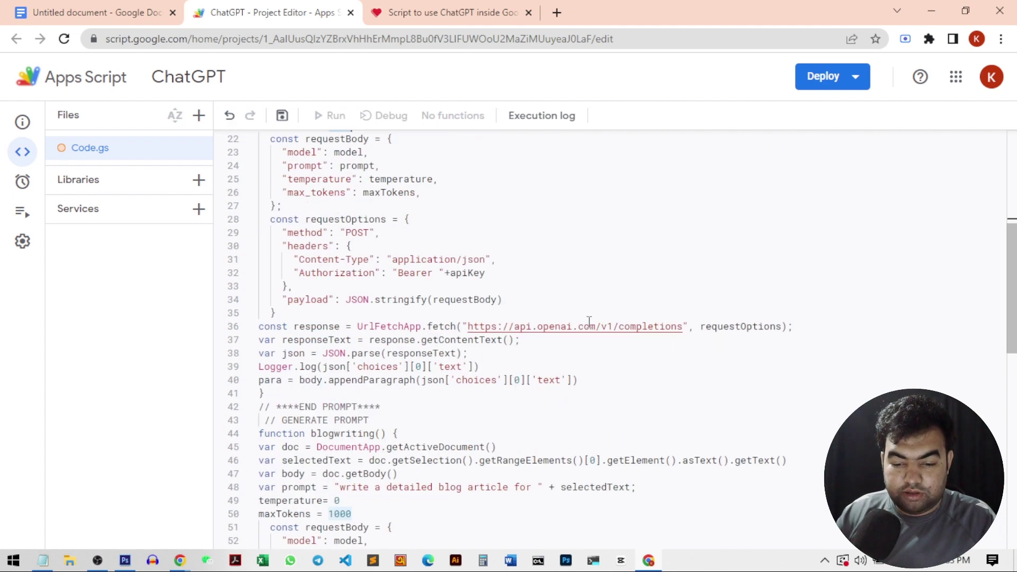
scroll(572, 307, up, 3)
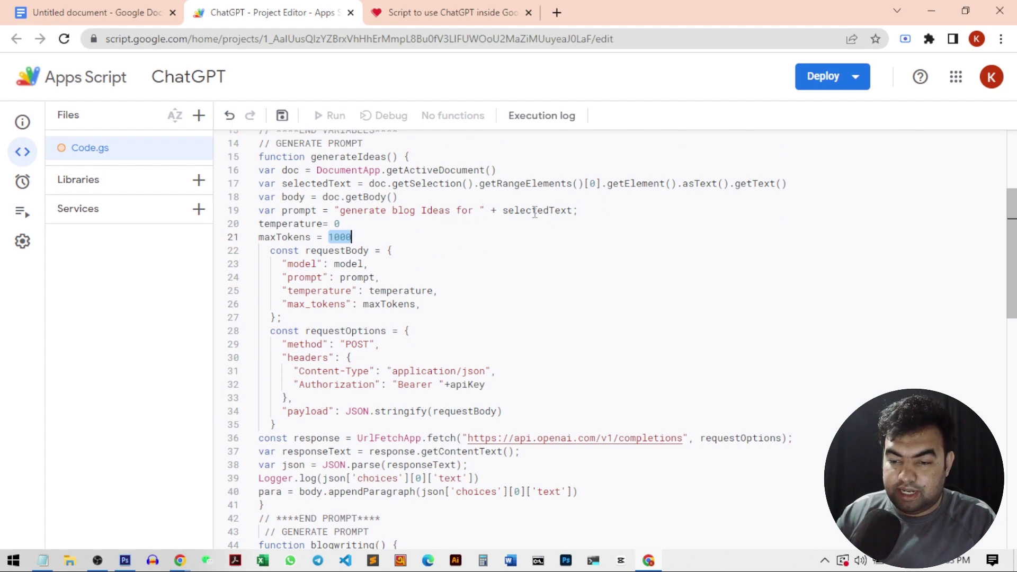
scroll(561, 281, down, 6)
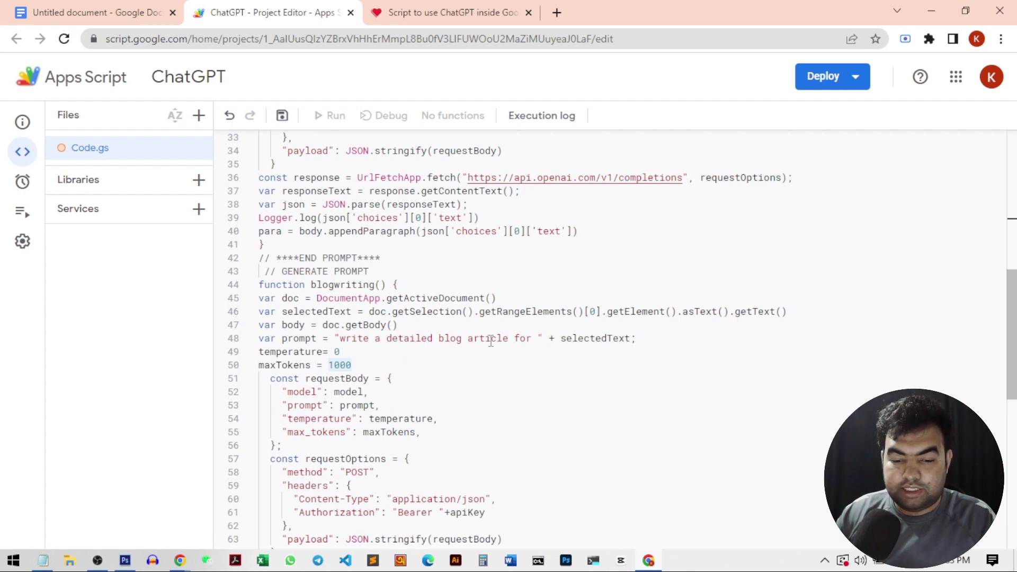
drag(341, 337, 532, 338)
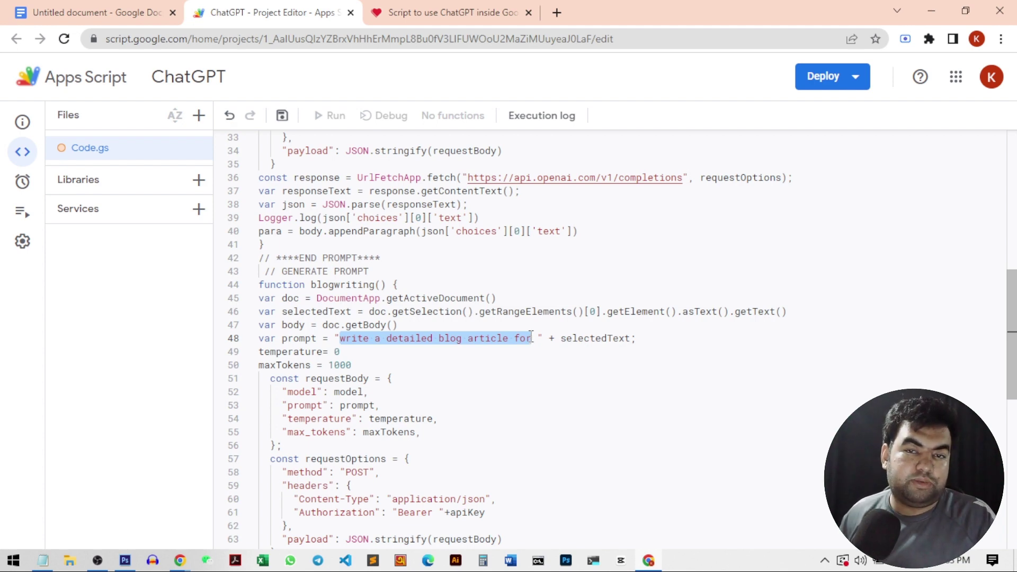
scroll(583, 385, up, 10)
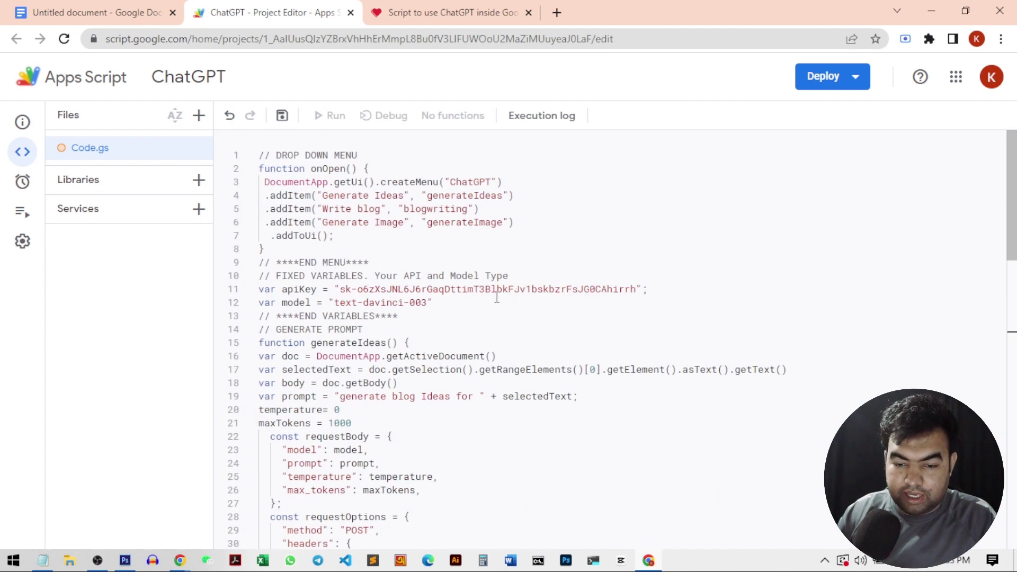
drag(332, 302, 427, 302)
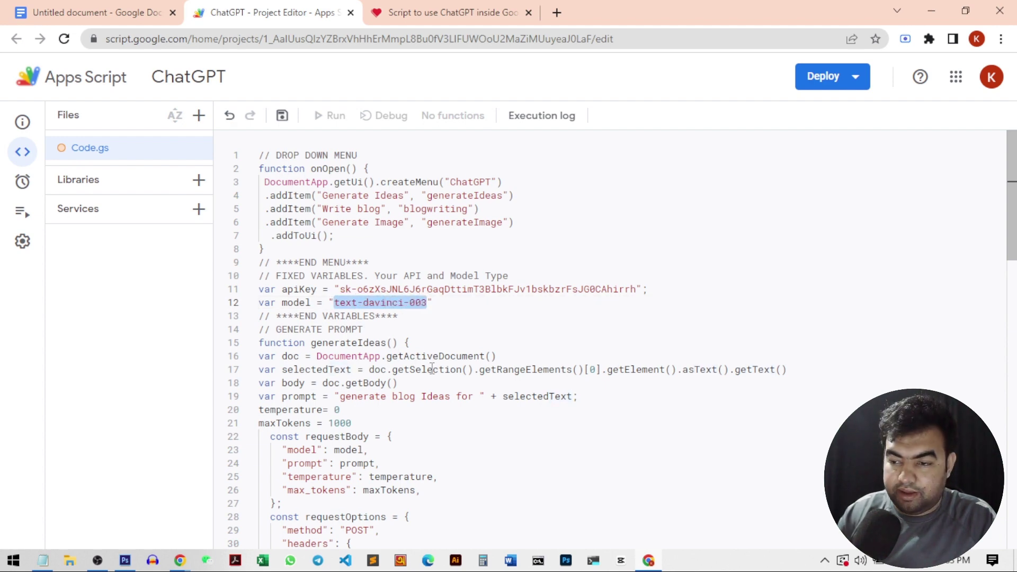
click(445, 315)
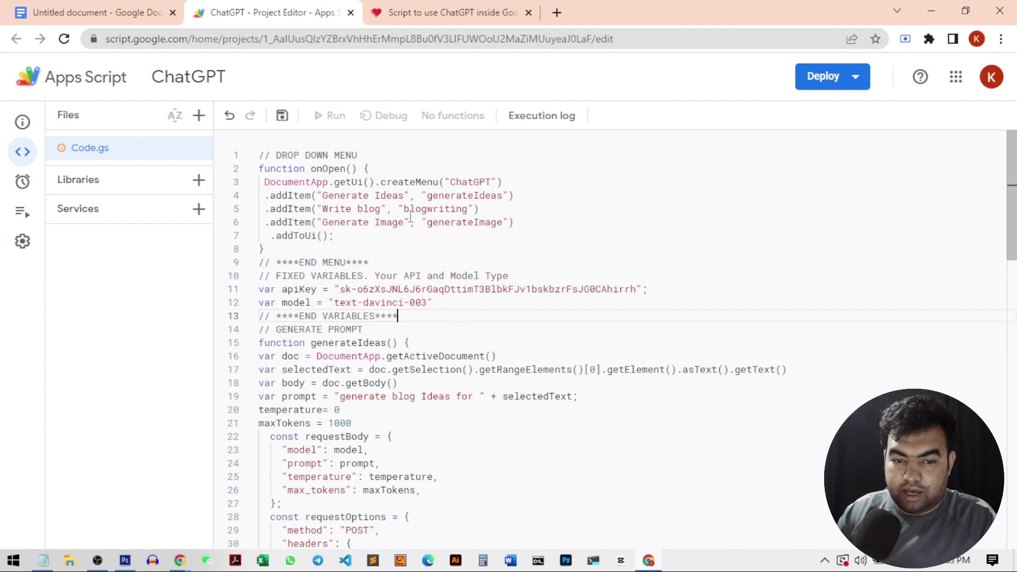
Save the project, run onOpen and start the permission review with your Google account
click(284, 116)
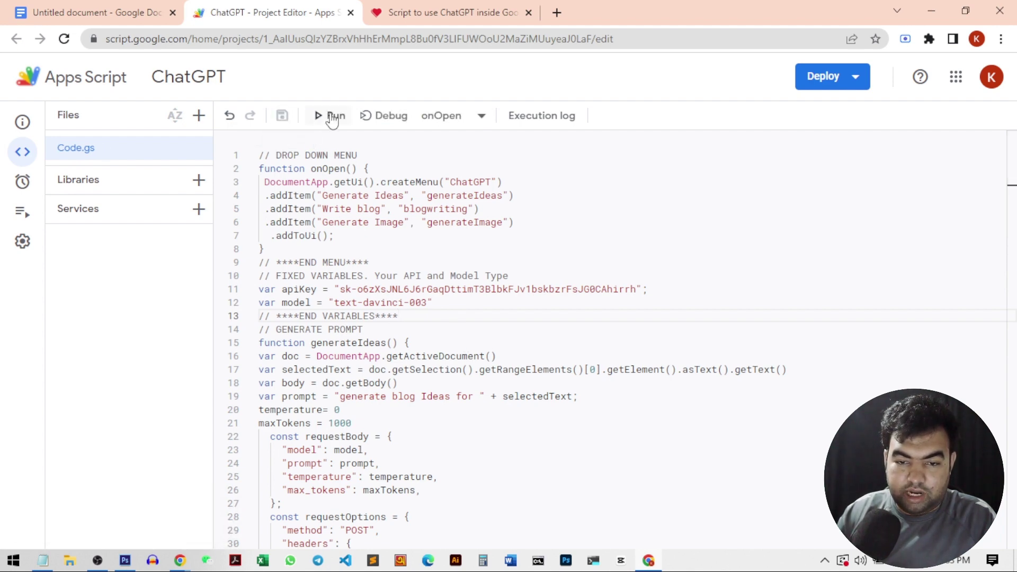
click(328, 118)
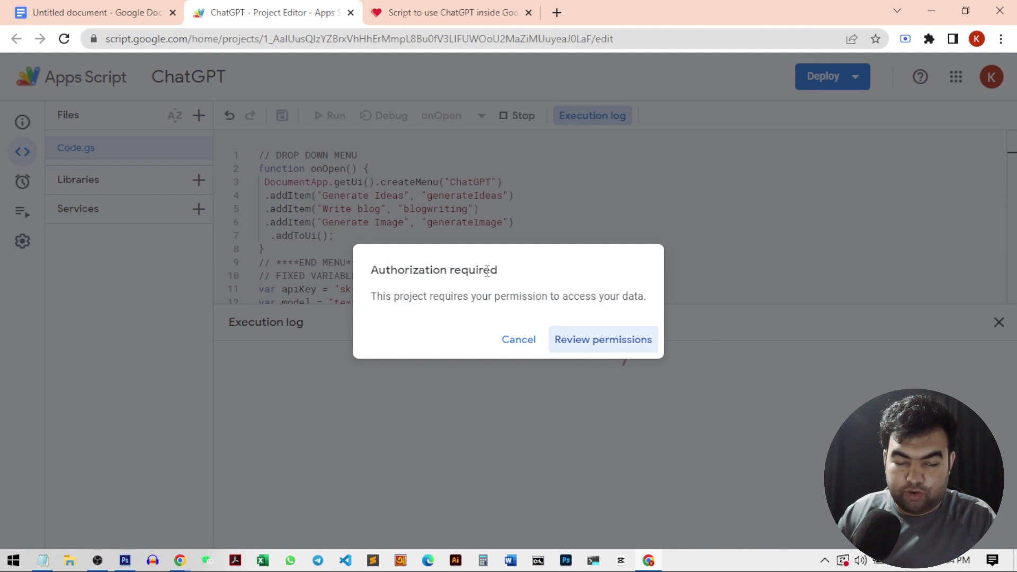
click(620, 342)
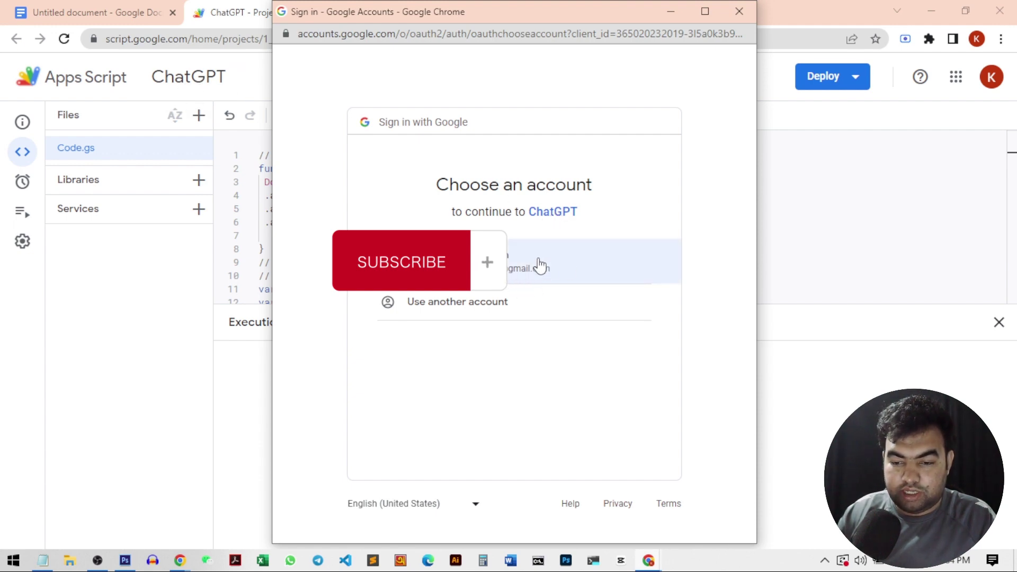
click(565, 267)
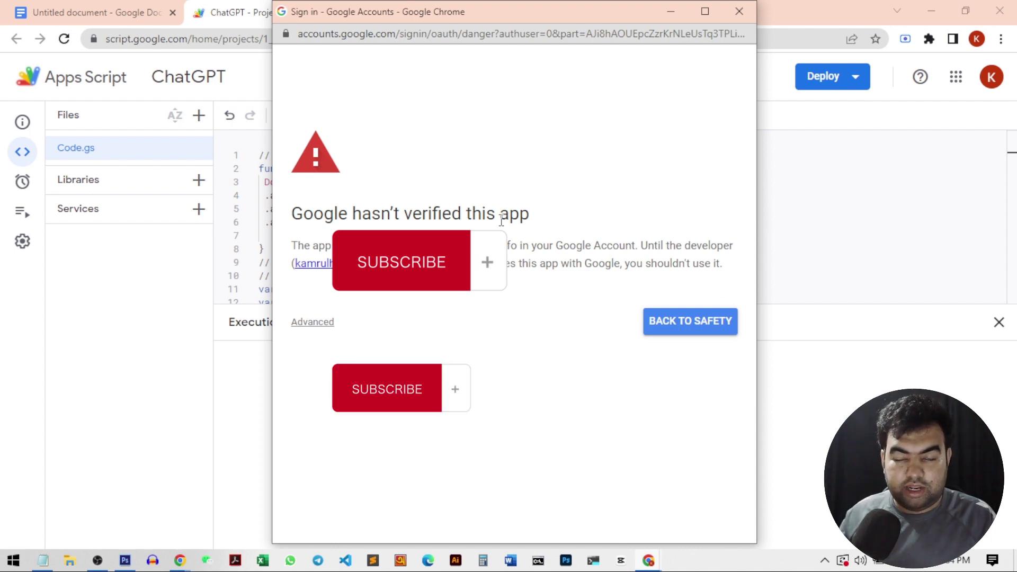
Proceed past the unverified-app warning to ChatGPT (unsafe) and allow the requested access
click(312, 322)
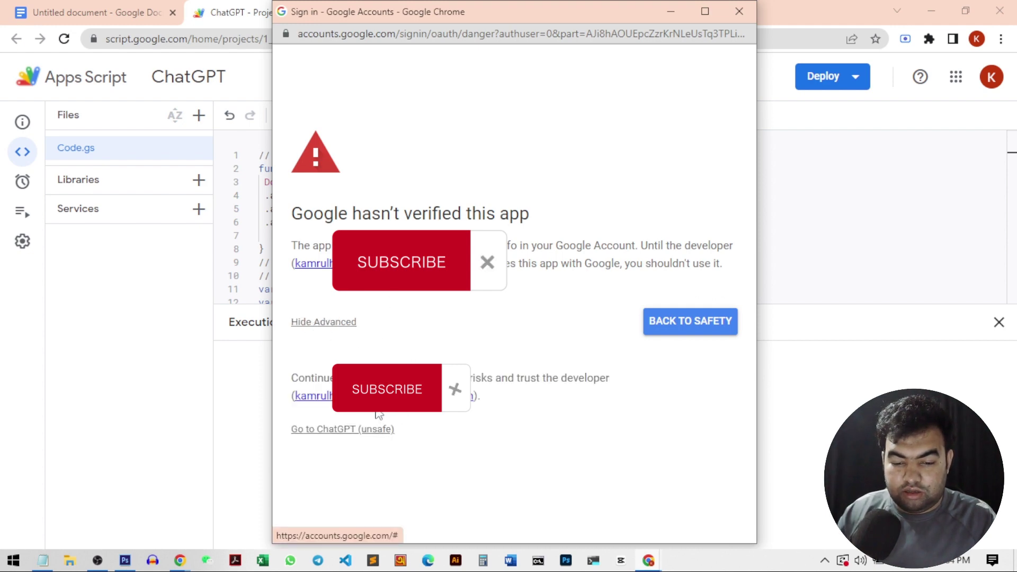
click(353, 437)
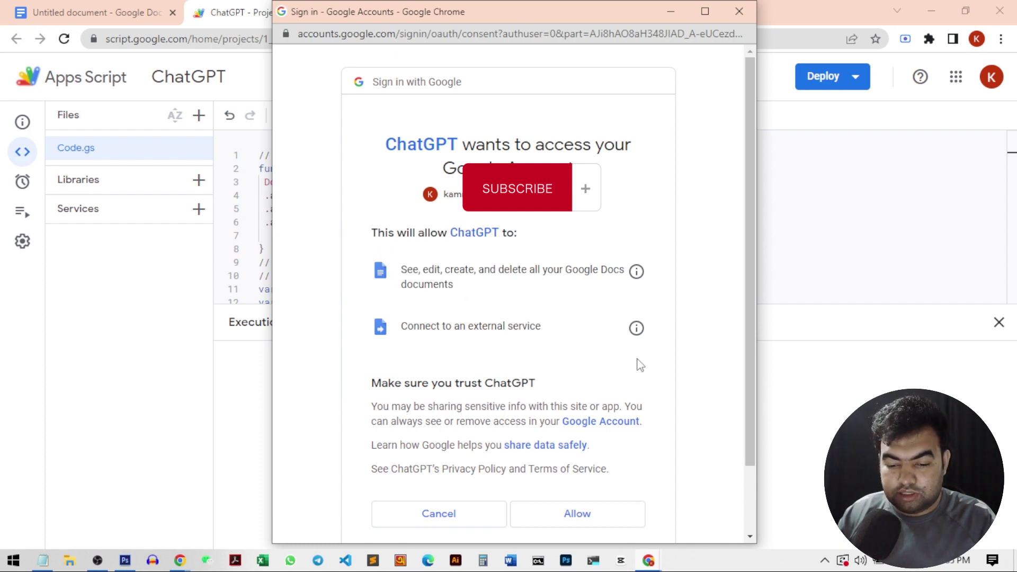
scroll(609, 421, down, 3)
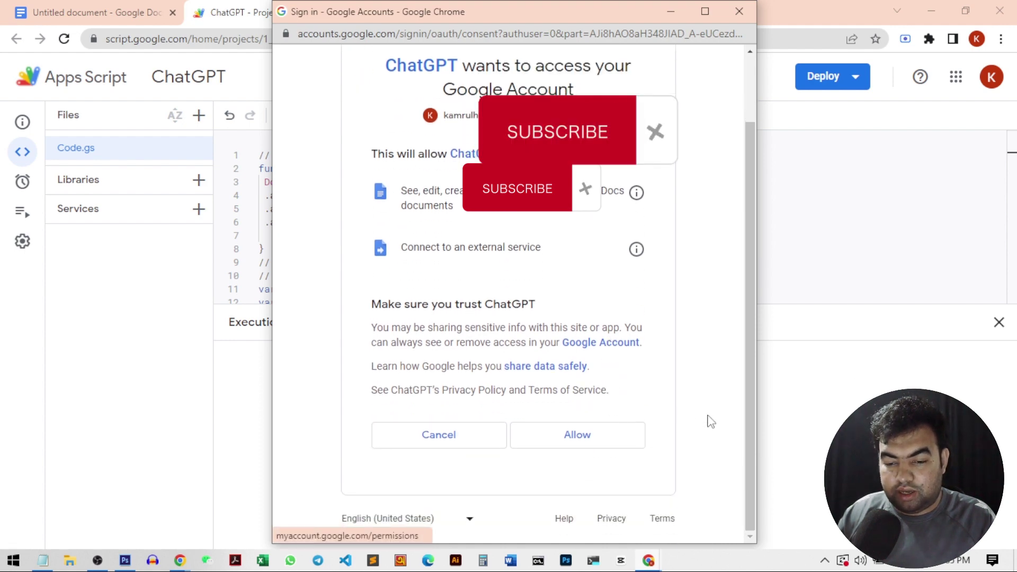
click(596, 443)
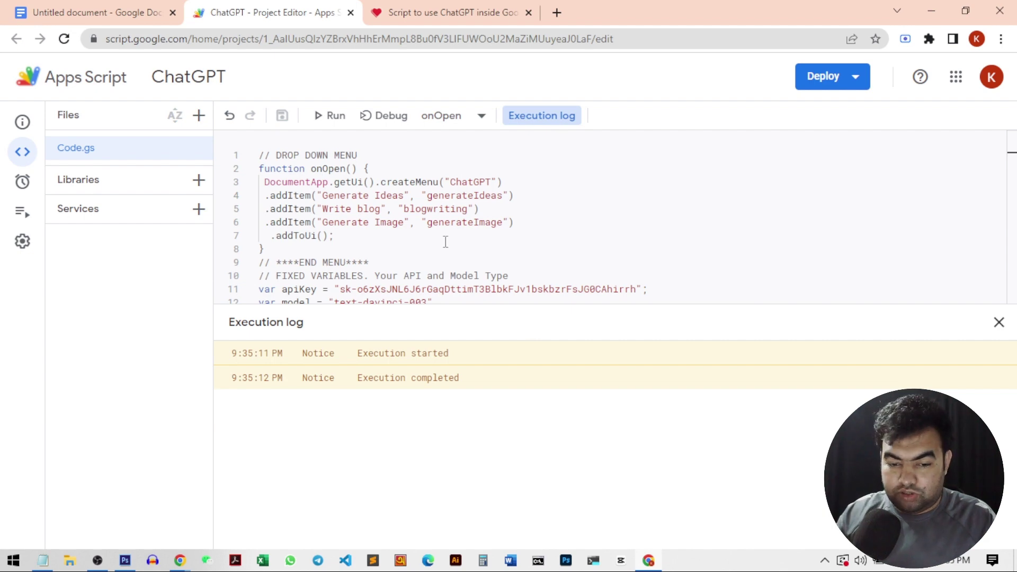
Close the execution log, dismiss Deploy, and reload the Untitled Google Doc
click(999, 321)
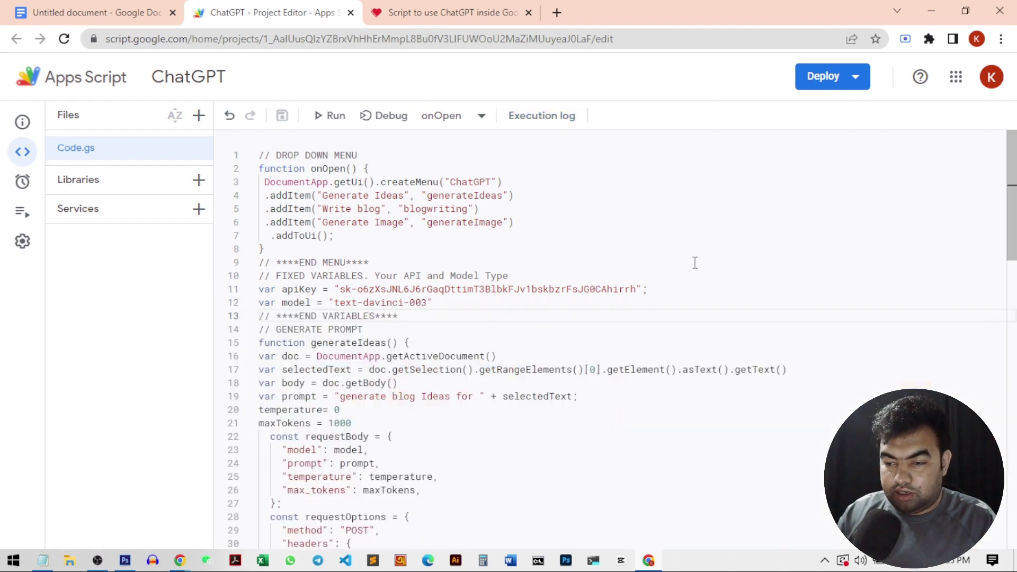
click(837, 79)
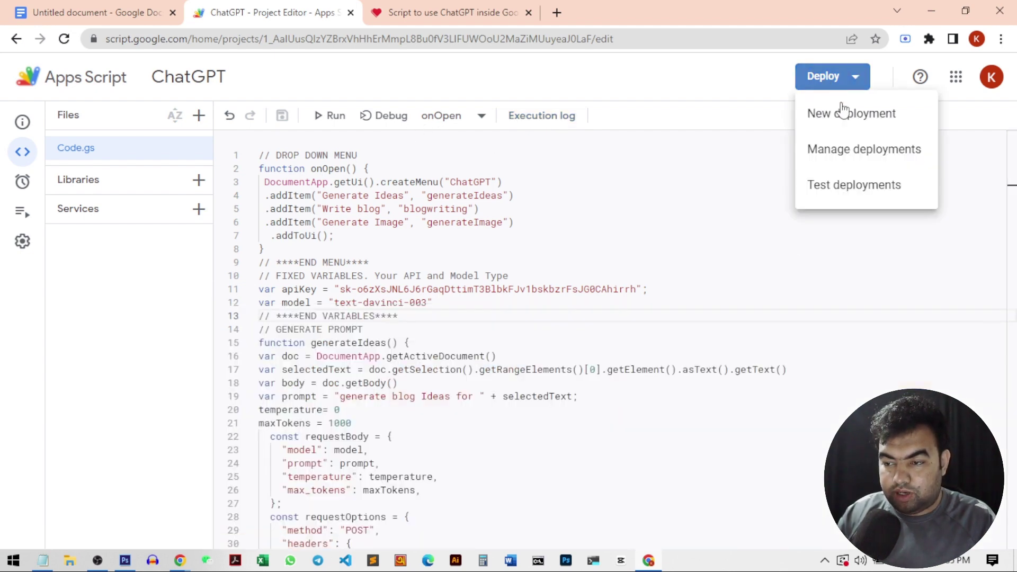
click(678, 178)
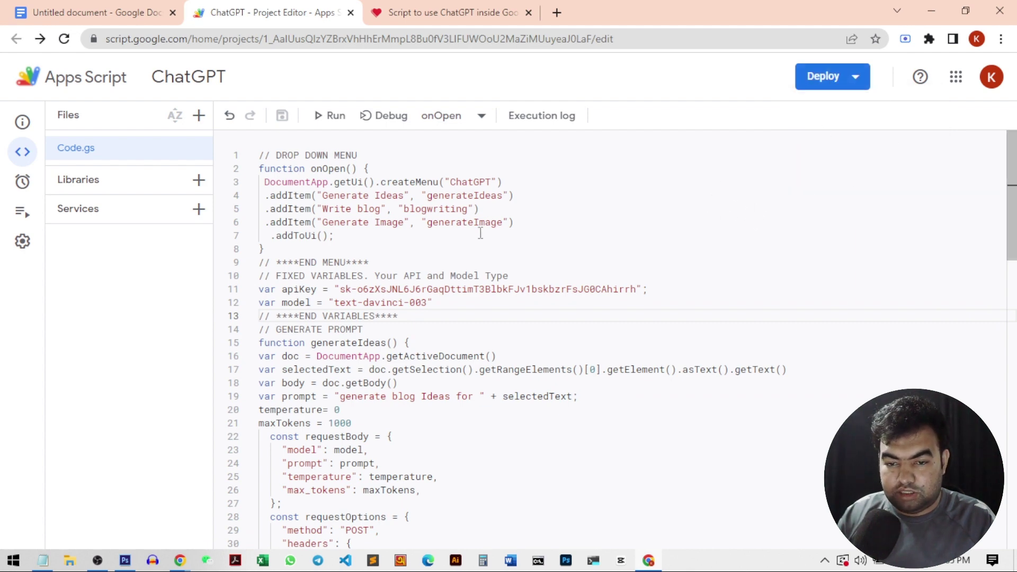
click(130, 10)
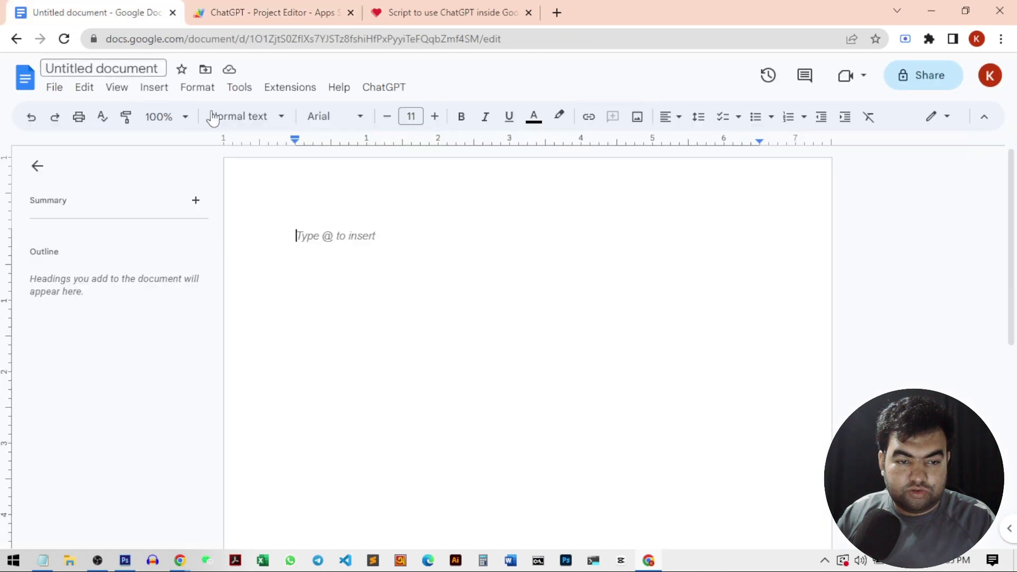
click(65, 40)
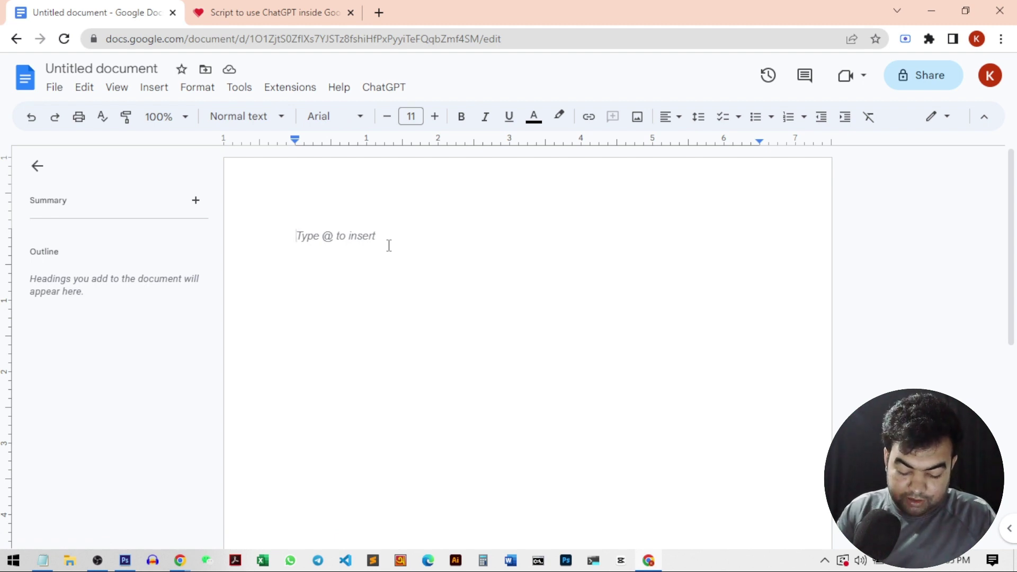
Type 'love', select it, and run ChatGPT > Generate Ideas to list ten blog titles
text(love)
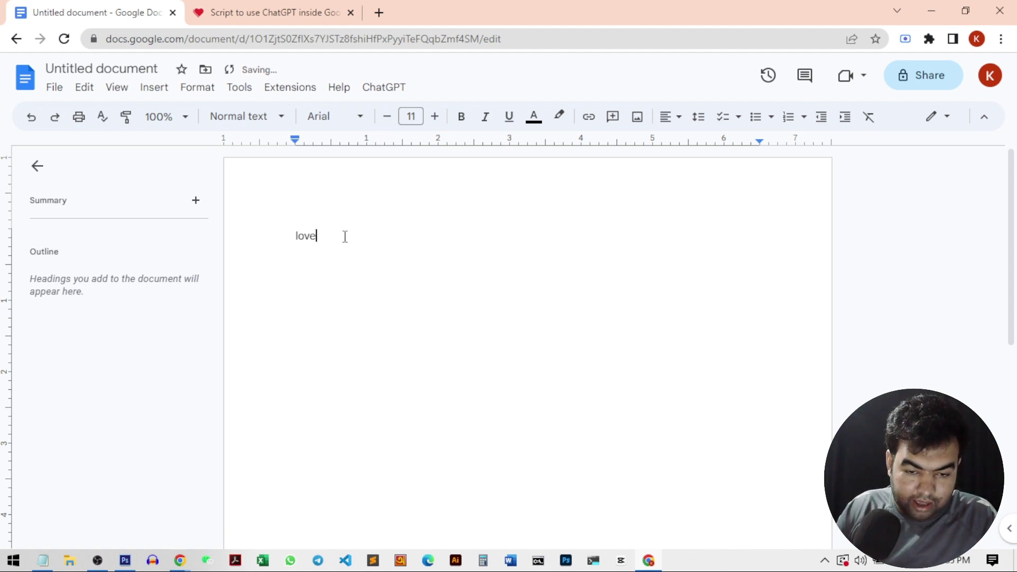
double_click(313, 237)
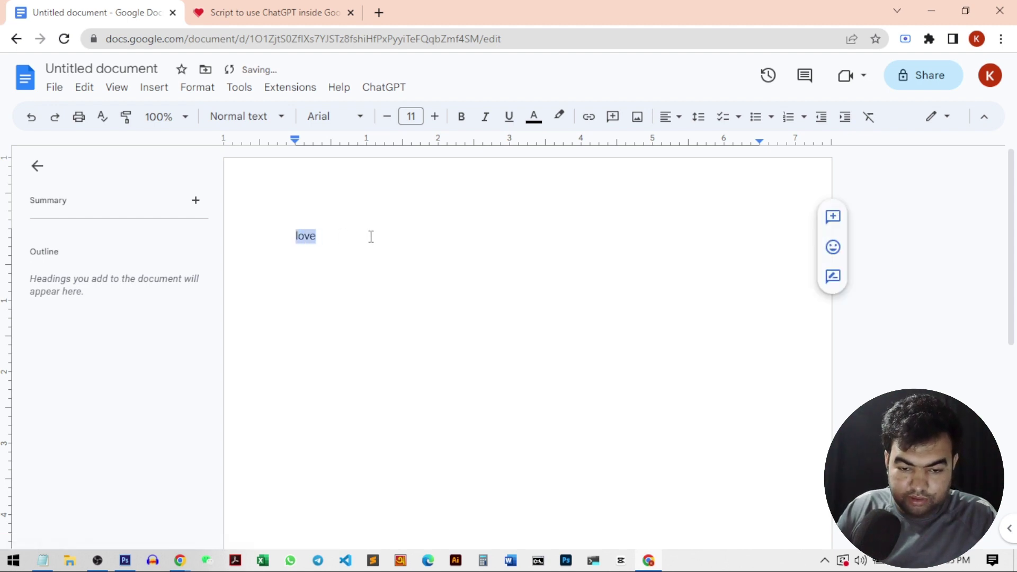
click(386, 93)
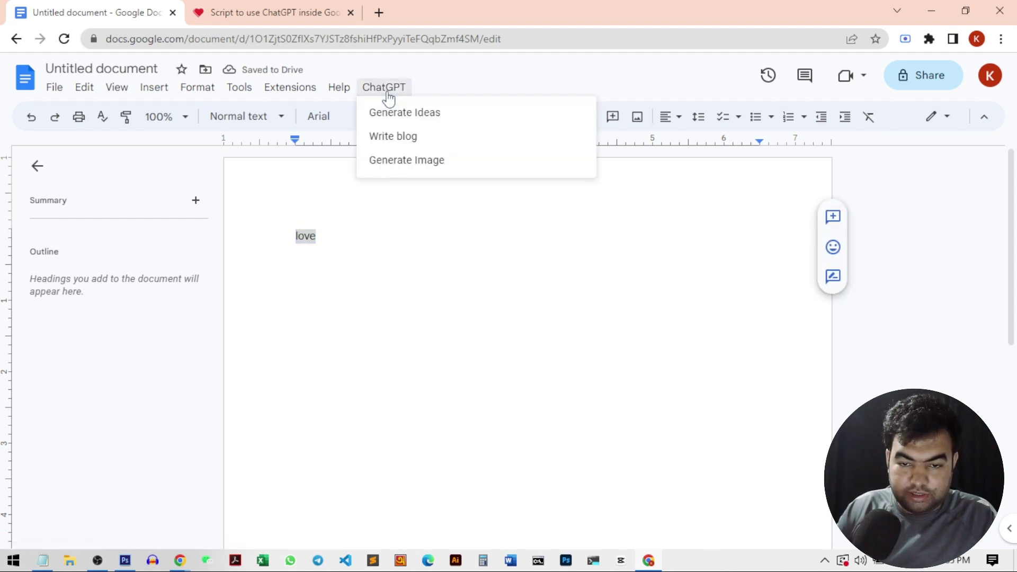
click(429, 118)
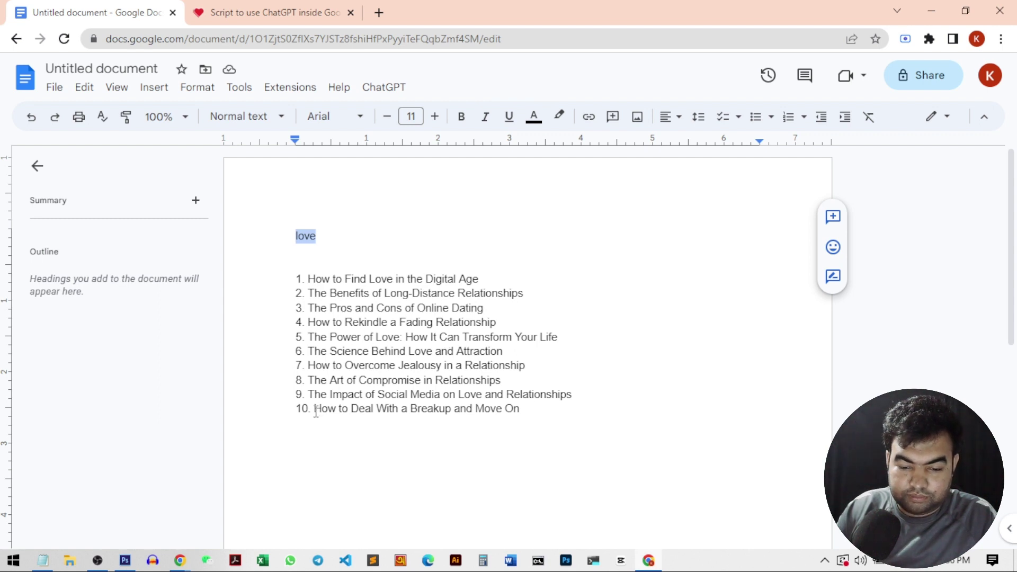
Delete the keyword and all ideas except 'How to Deal With a Breakup and Move On'
drag(314, 411, 249, 307)
key(BackSpace)
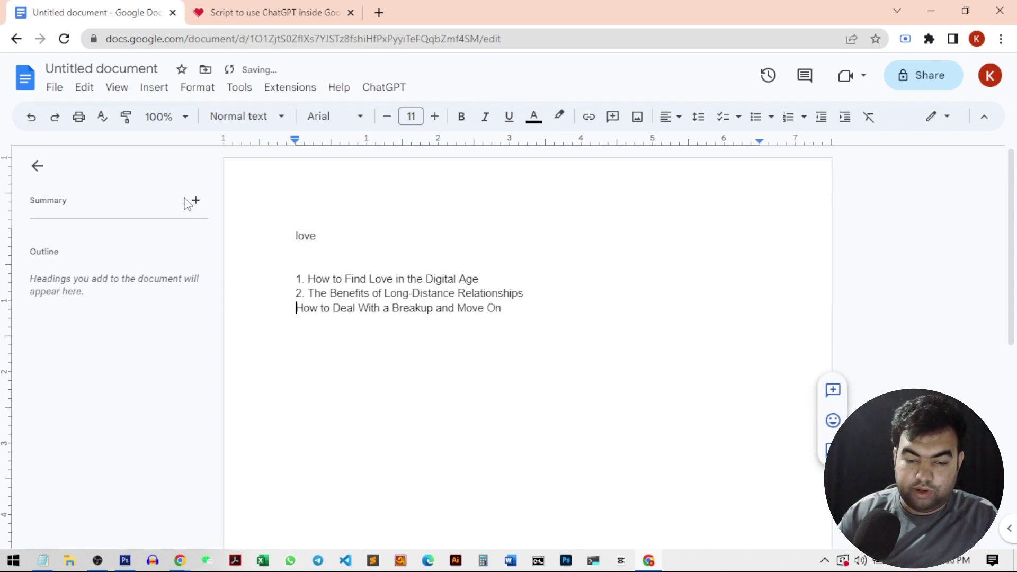
click(518, 295)
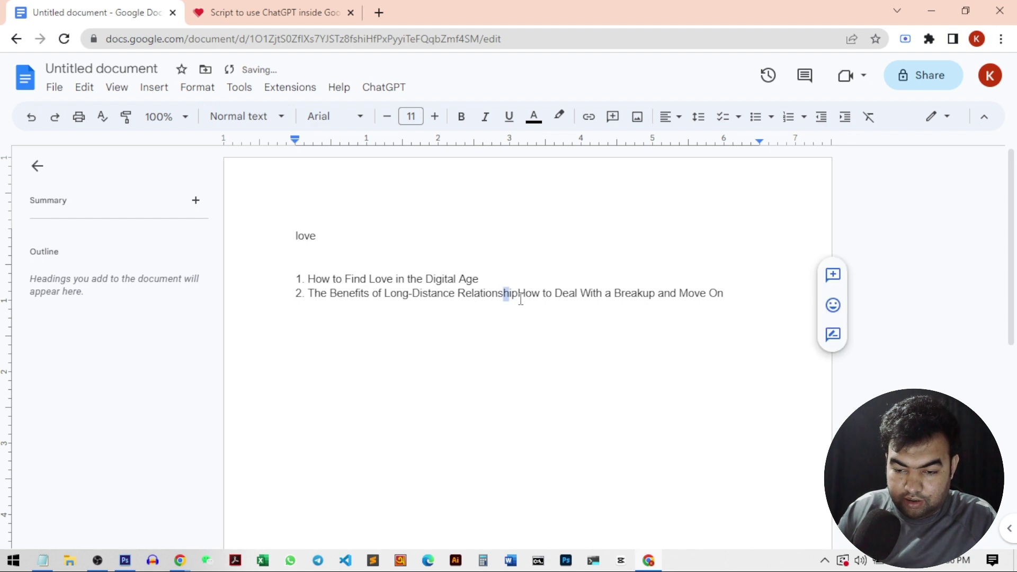
drag(519, 295, 225, 199)
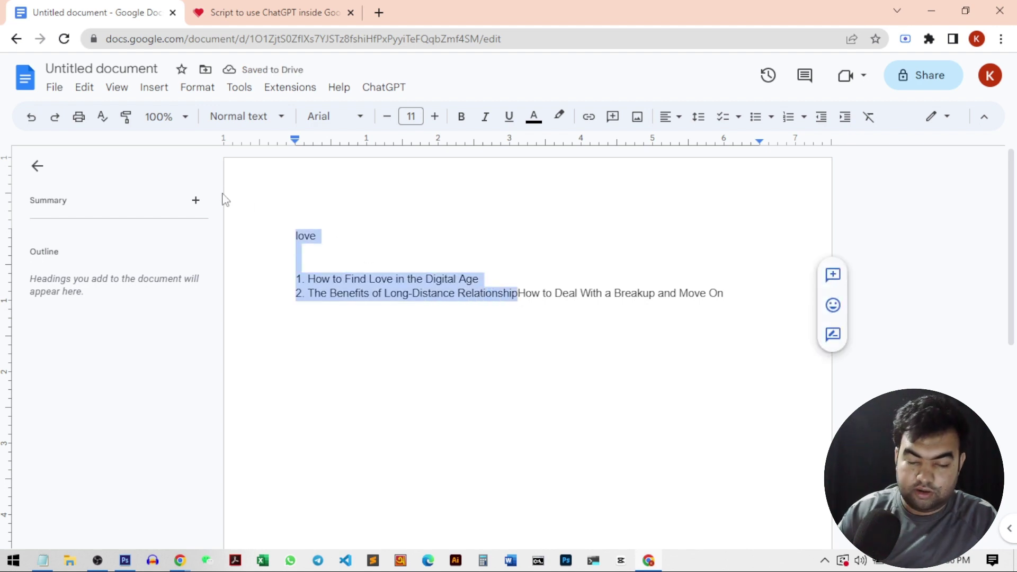
key(BackSpace)
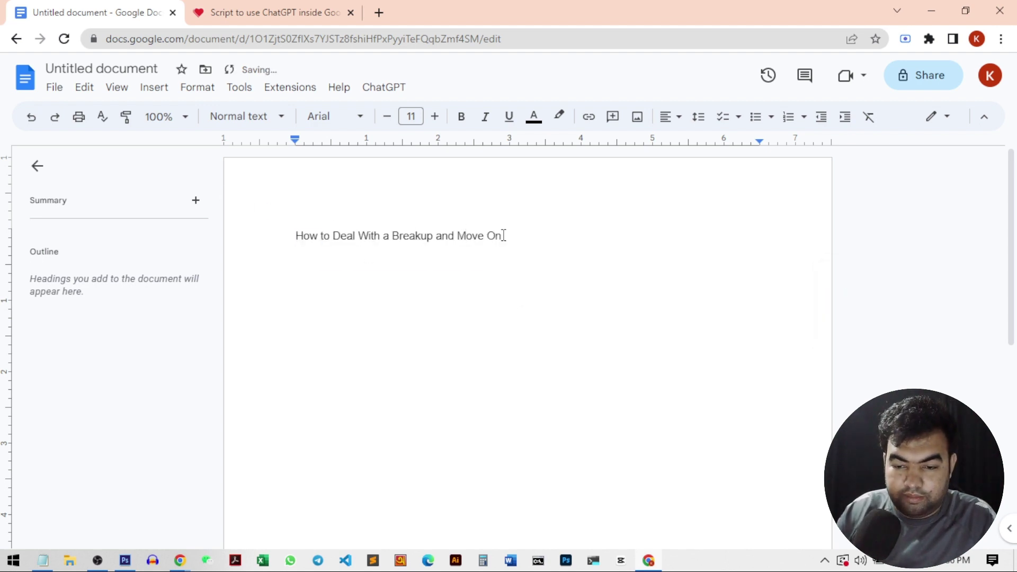
Select the breakup title and generate a full article on it with ChatGPT > Write blog
drag(503, 235, 279, 238)
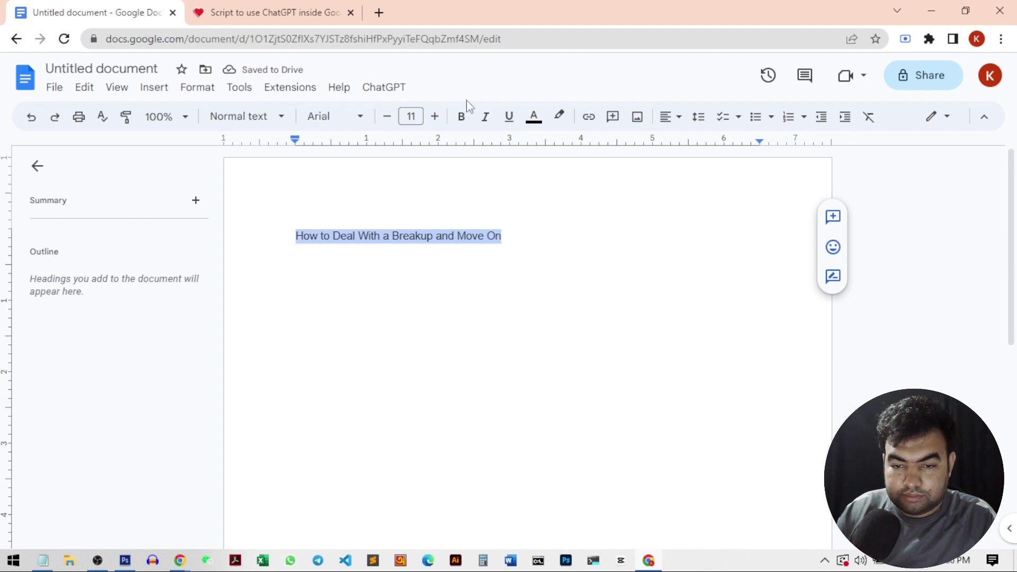
click(390, 88)
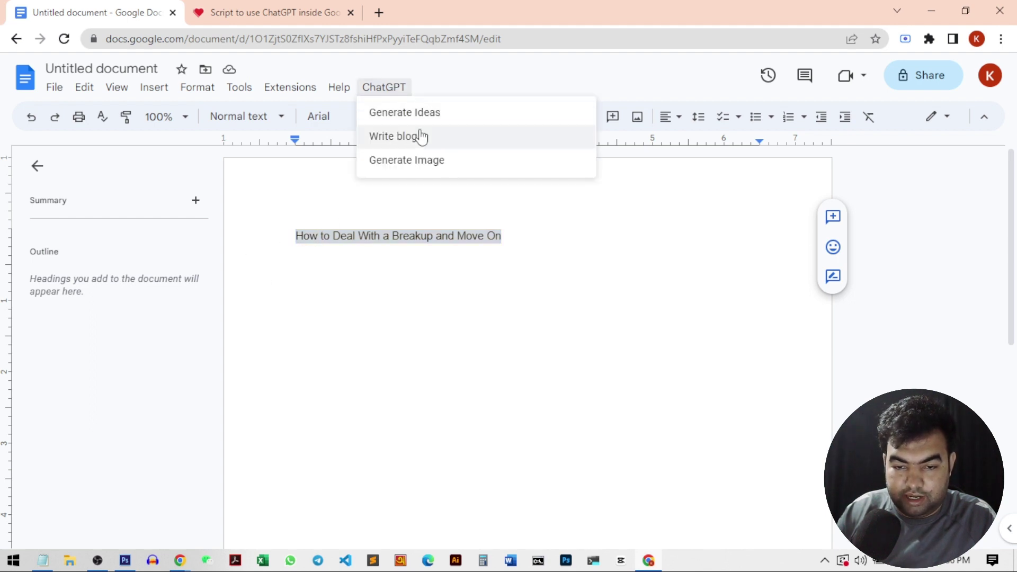
click(401, 138)
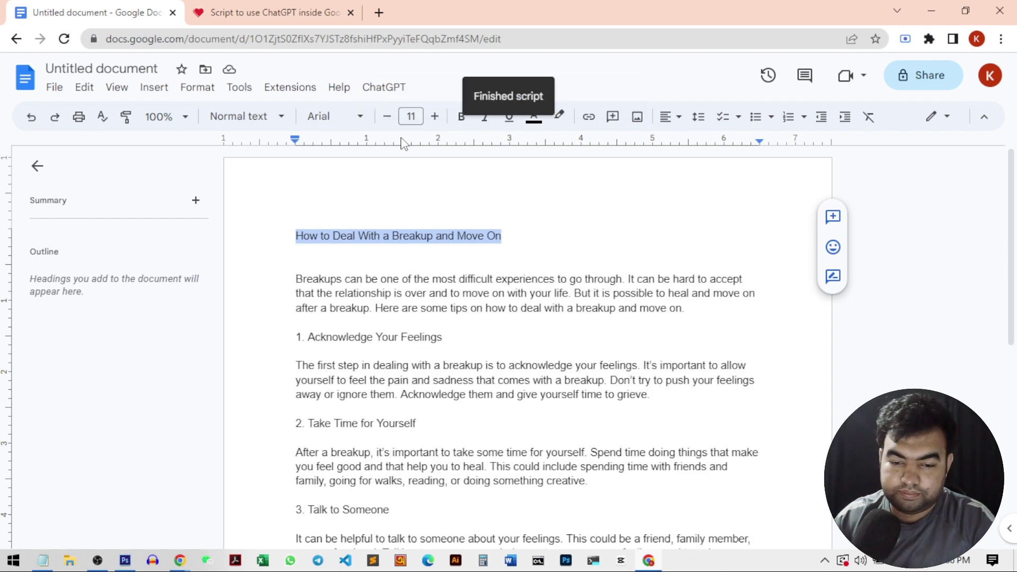
scroll(502, 343, down, 8)
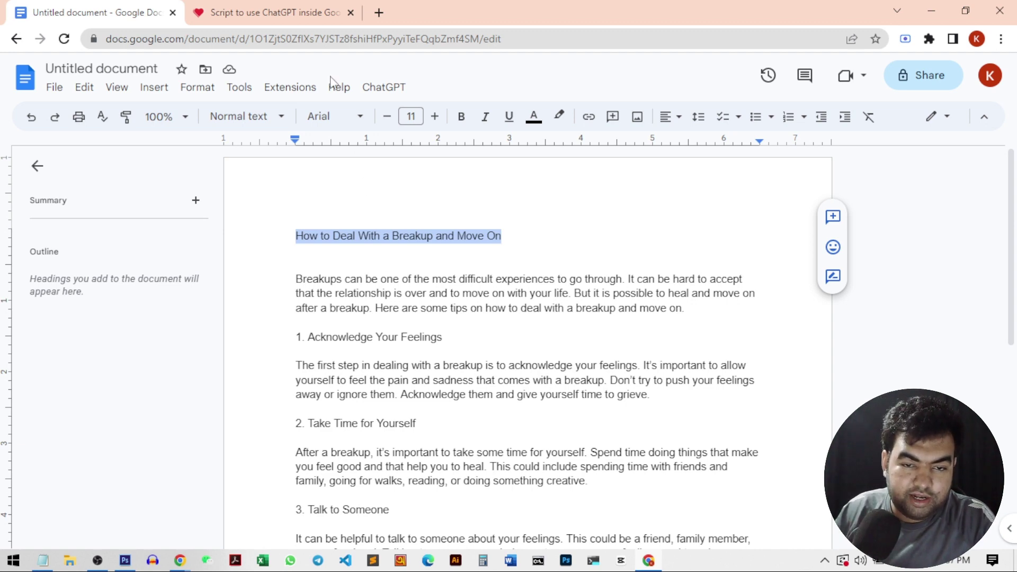
key(ctrl+Tab)
scroll(334, 332, up, 10)
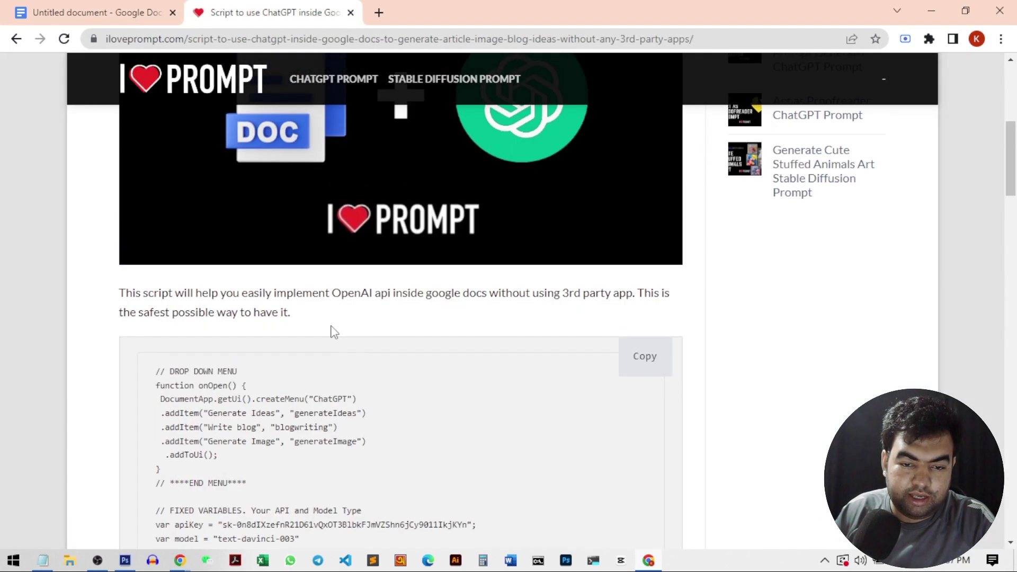
scroll(334, 332, down, 13)
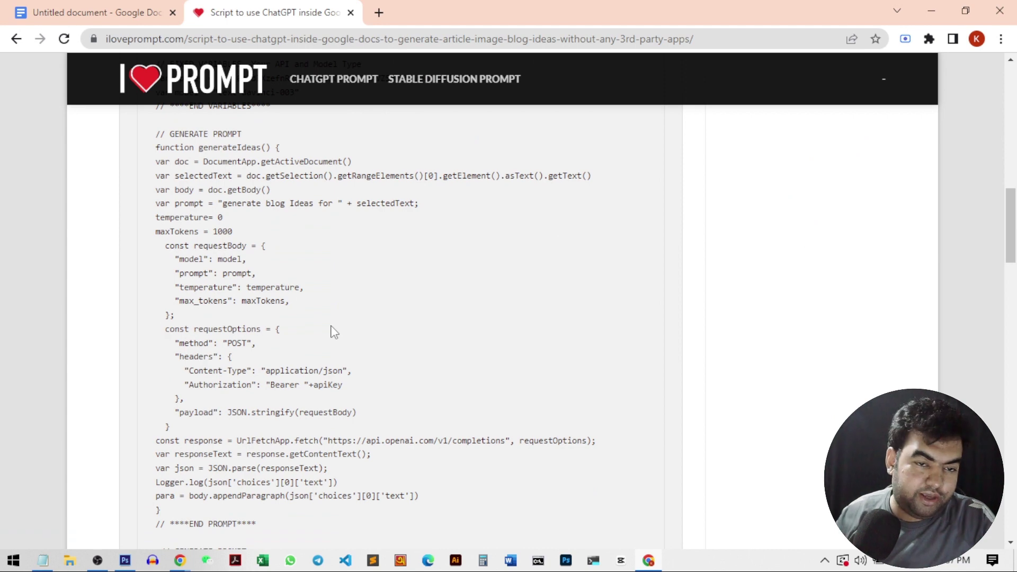
click(69, 9)
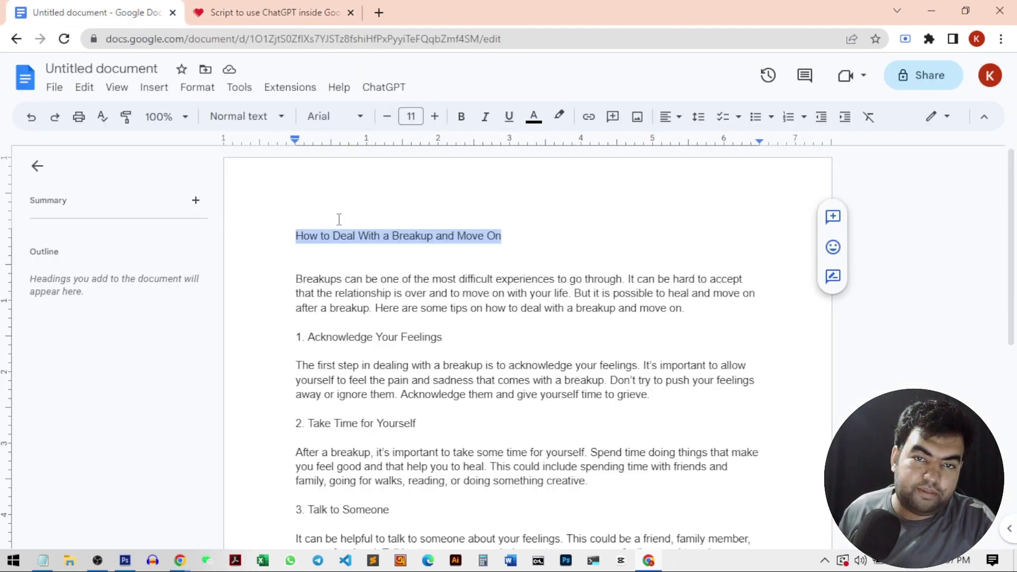